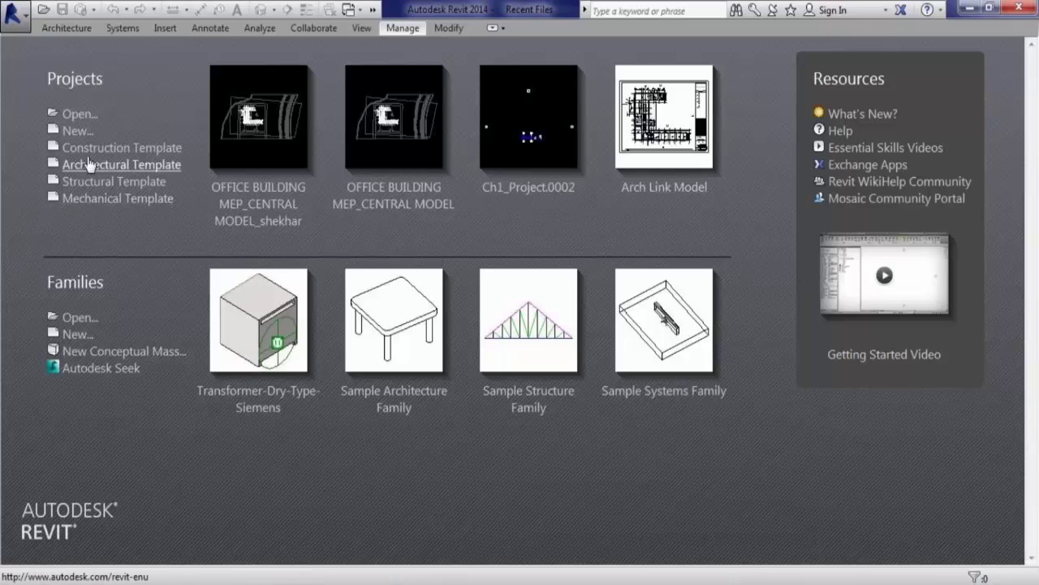
# - Open OFFICE BUILDING MEP_CENTRAL MODEL as a new local copy, timestamping the existing local file
pyautogui.click(258, 228)
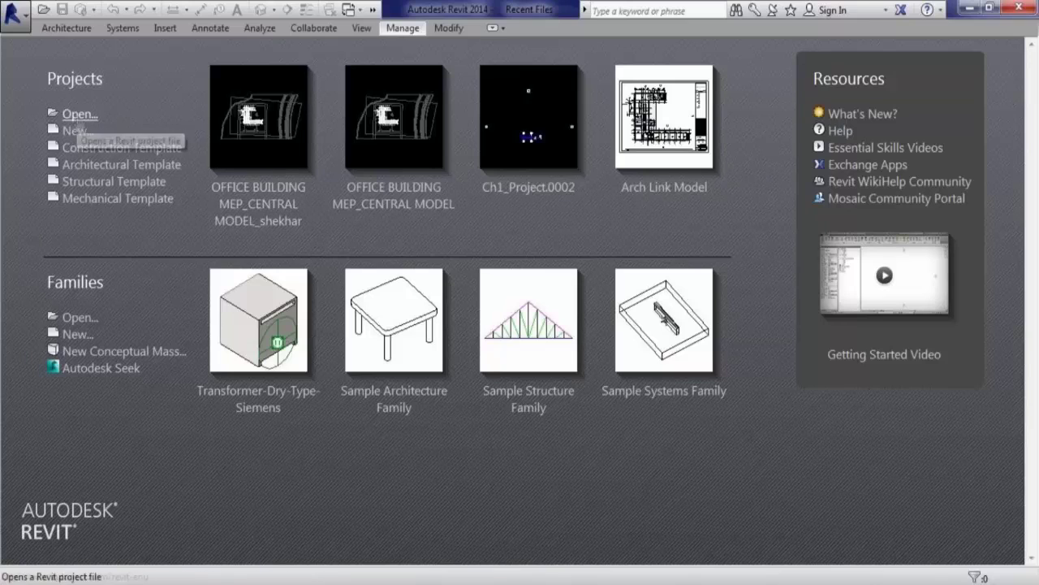
pyautogui.click(79, 119)
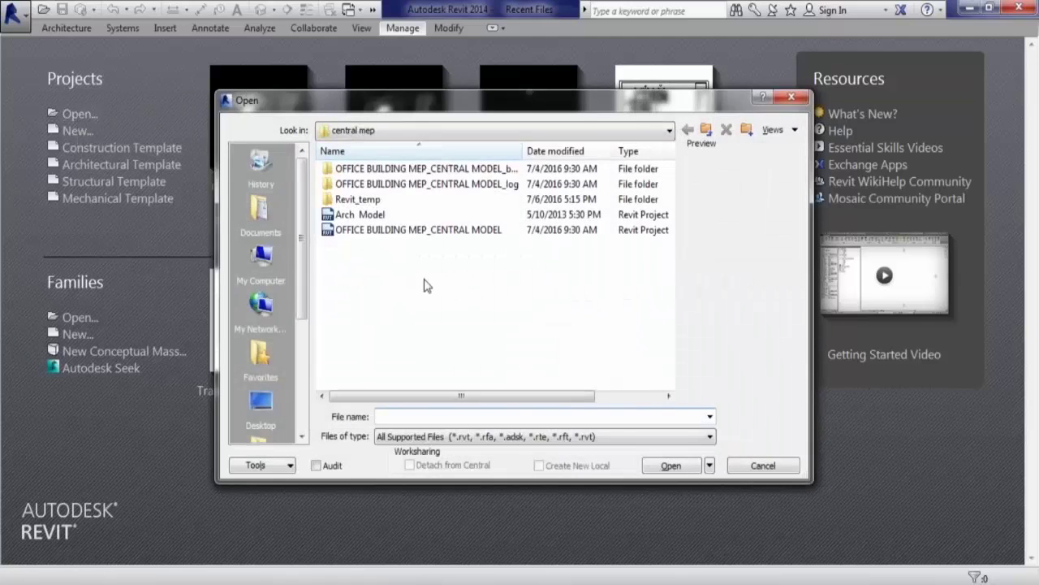
pyautogui.click(405, 231)
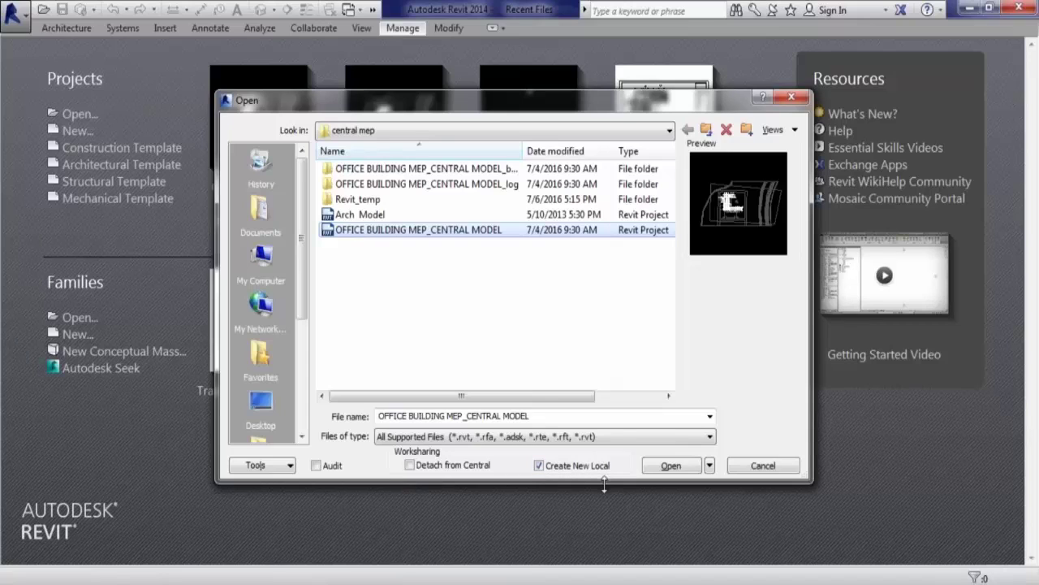
pyautogui.click(672, 467)
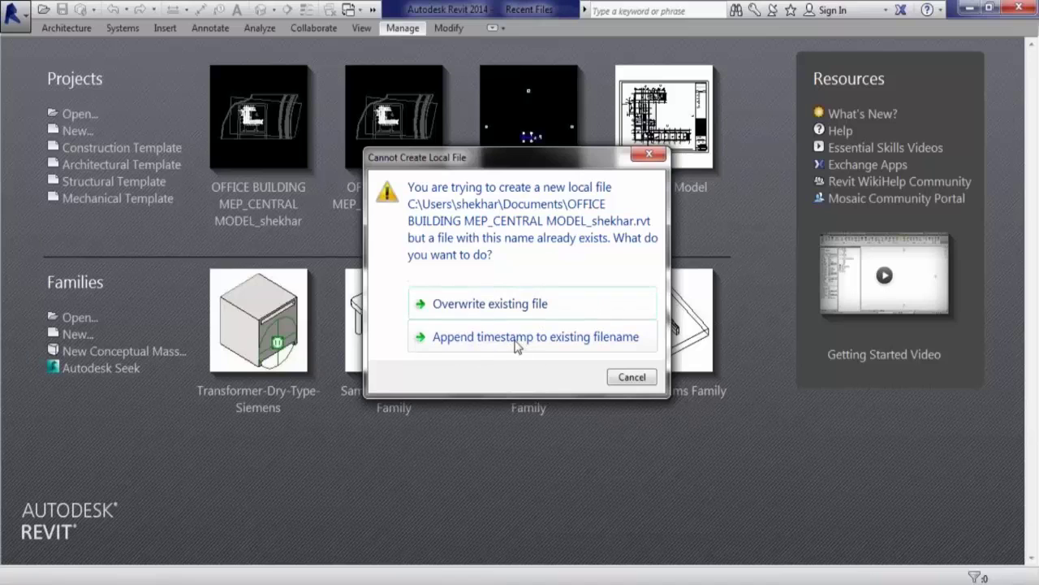
pyautogui.click(474, 348)
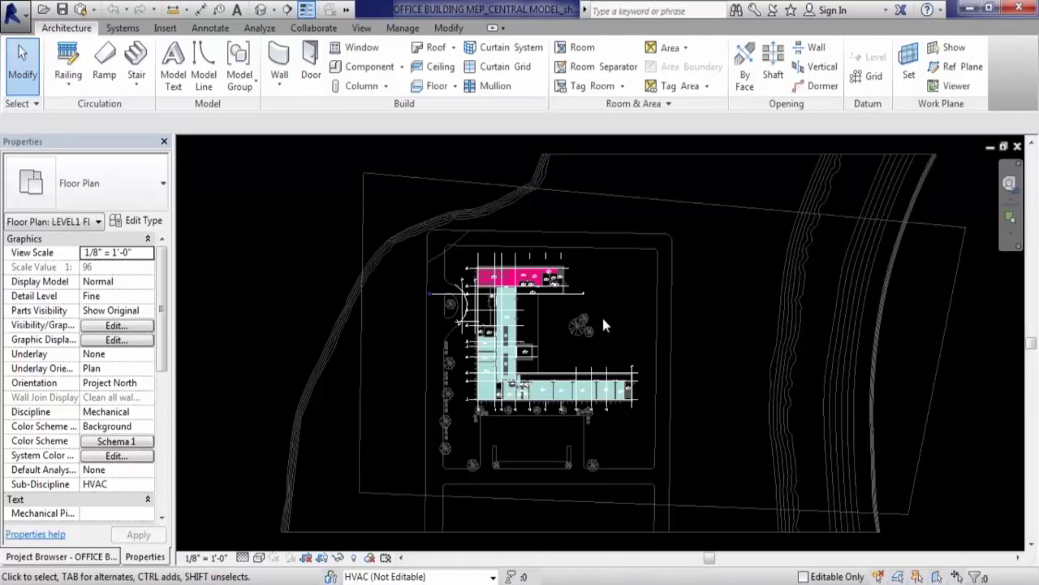
# - Change the LEVEL1 view's colour scheme from Schema 1 to (none), clearing the pink and cyan zone fills
pyautogui.scroll(1, 603, 325)
pyautogui.scroll(1, 568, 341)
pyautogui.scroll(1, 537, 351)
pyautogui.scroll(1, 527, 352)
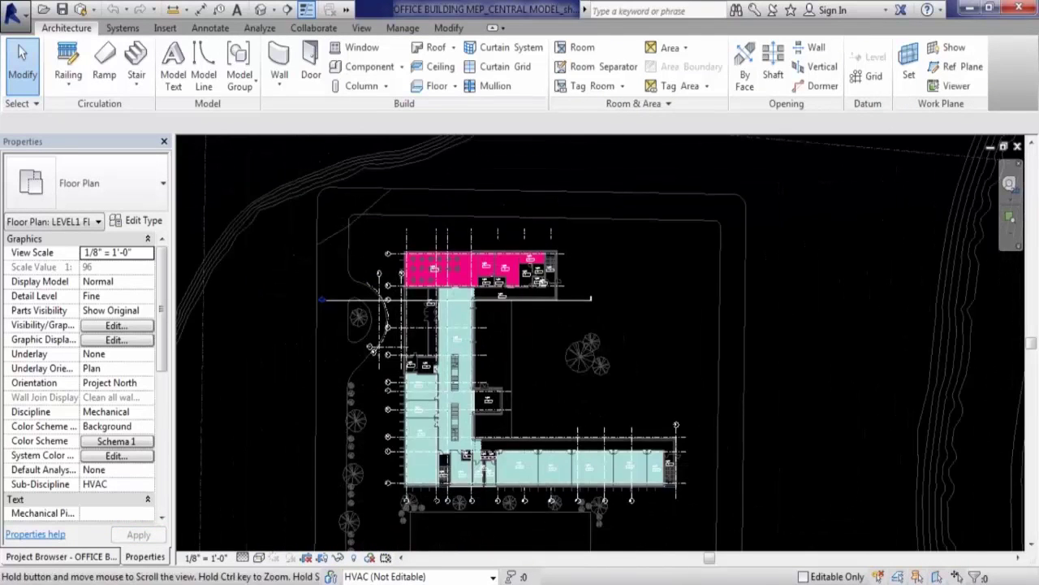
pyautogui.scroll(1, 536, 353)
pyautogui.scroll(1, 544, 356)
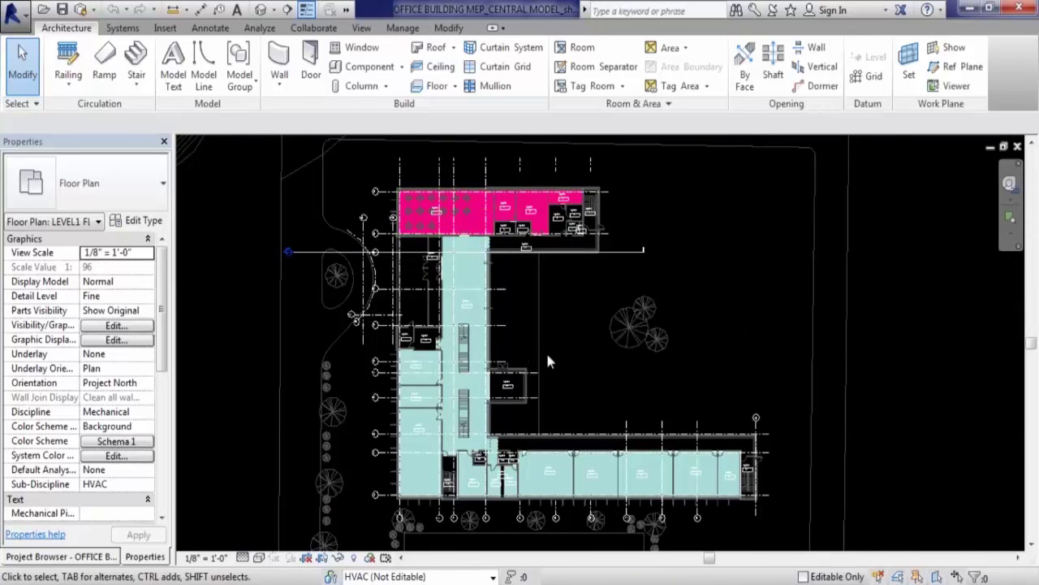
pyautogui.scroll(-1, 596, 362)
pyautogui.scroll(1, 593, 535)
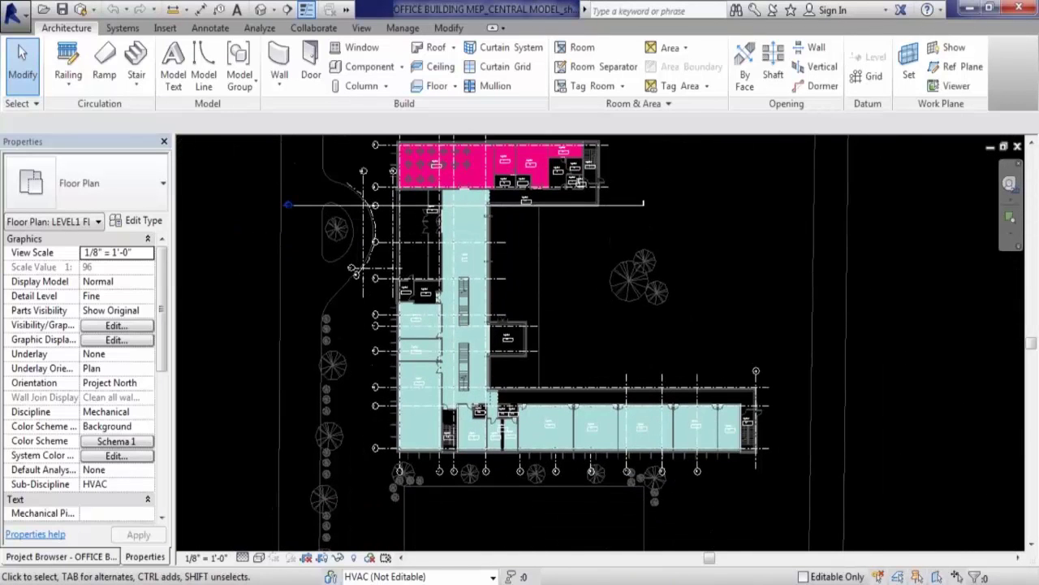
pyautogui.click(116, 443)
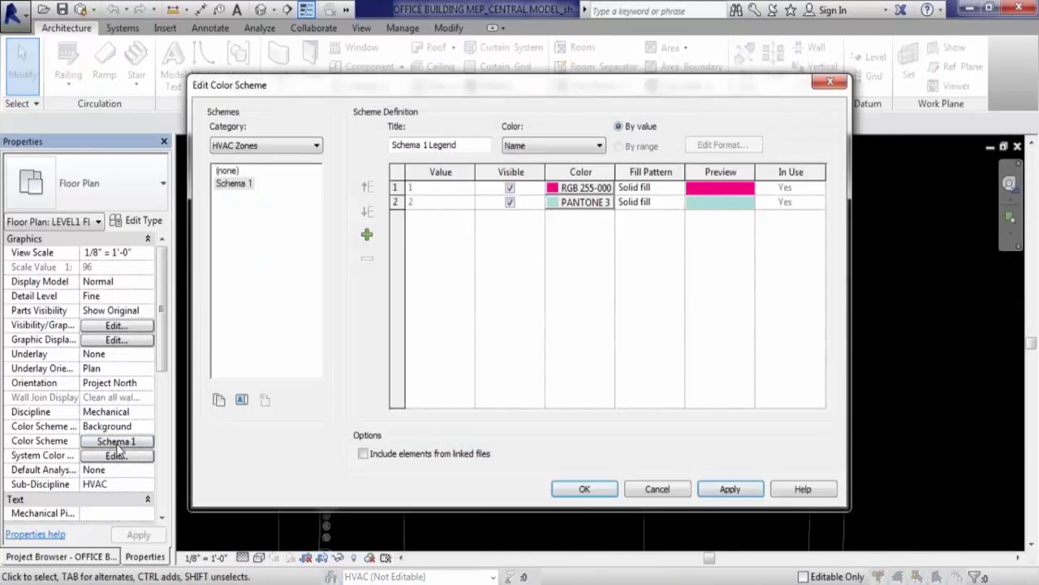
pyautogui.click(228, 171)
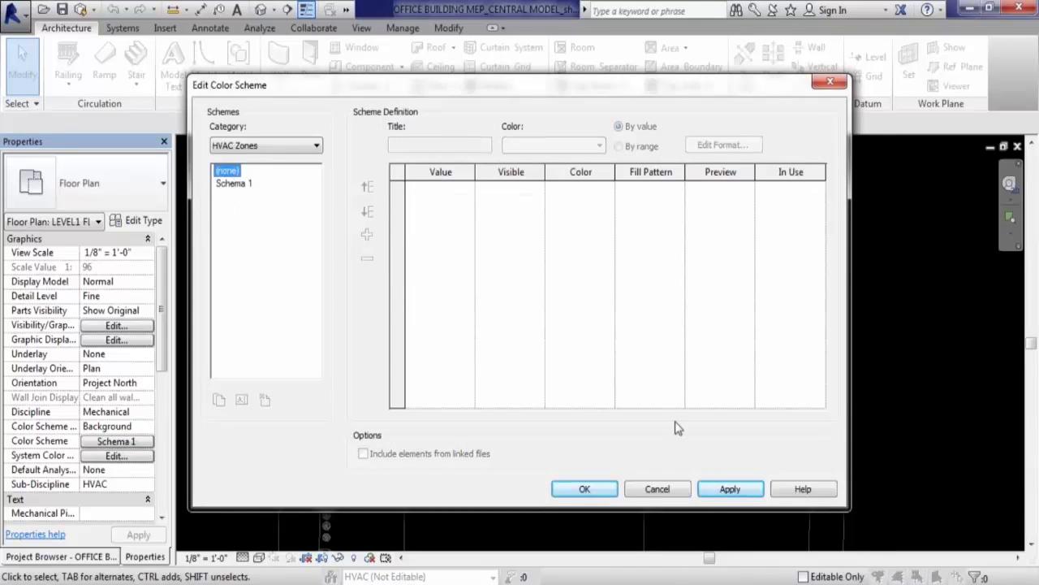
pyautogui.click(591, 491)
pyautogui.scroll(-1, 608, 303)
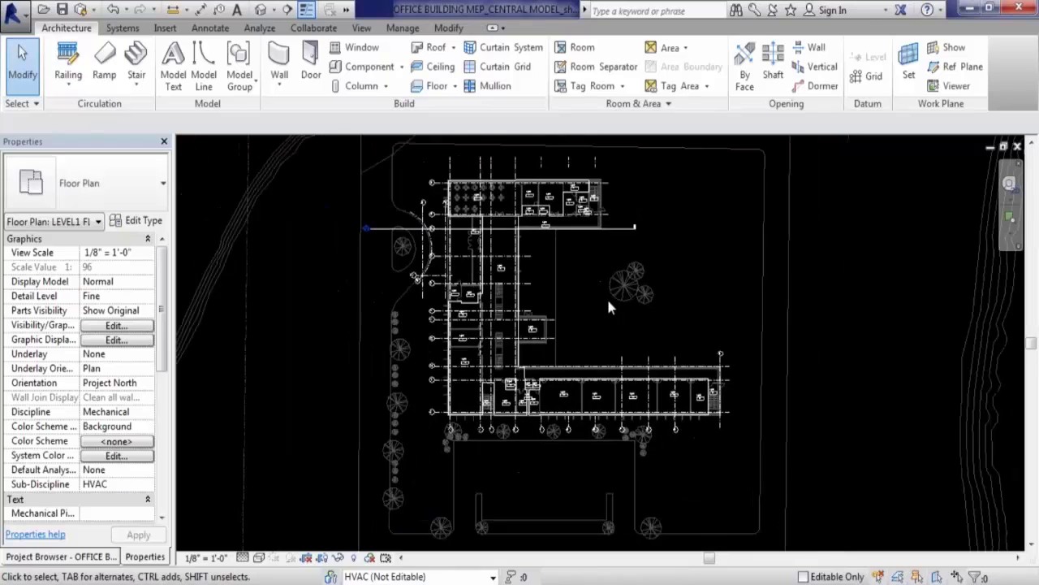
pyautogui.scroll(2, 553, 244)
pyautogui.scroll(2, 519, 223)
pyautogui.scroll(2, 516, 219)
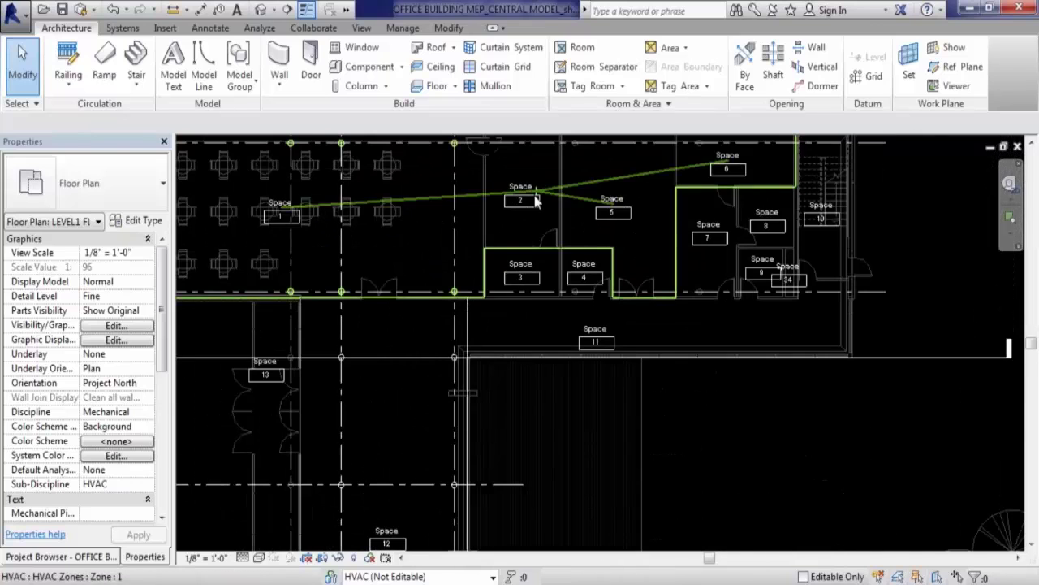
pyautogui.scroll(-2, 660, 245)
pyautogui.scroll(-2, 674, 256)
pyautogui.scroll(-2, 674, 256)
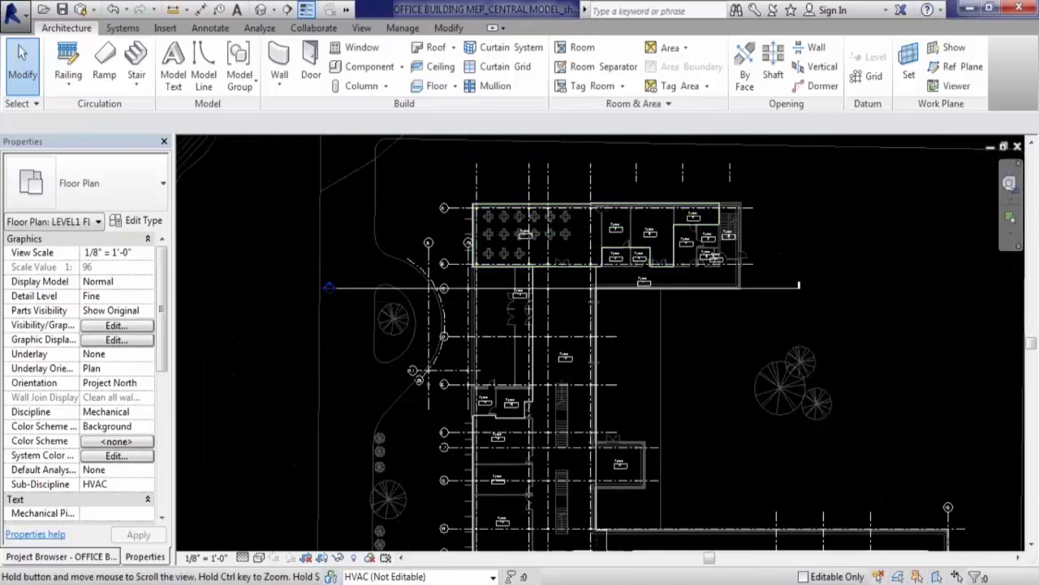
pyautogui.scroll(-1, 513, 262)
pyautogui.scroll(1, 577, 353)
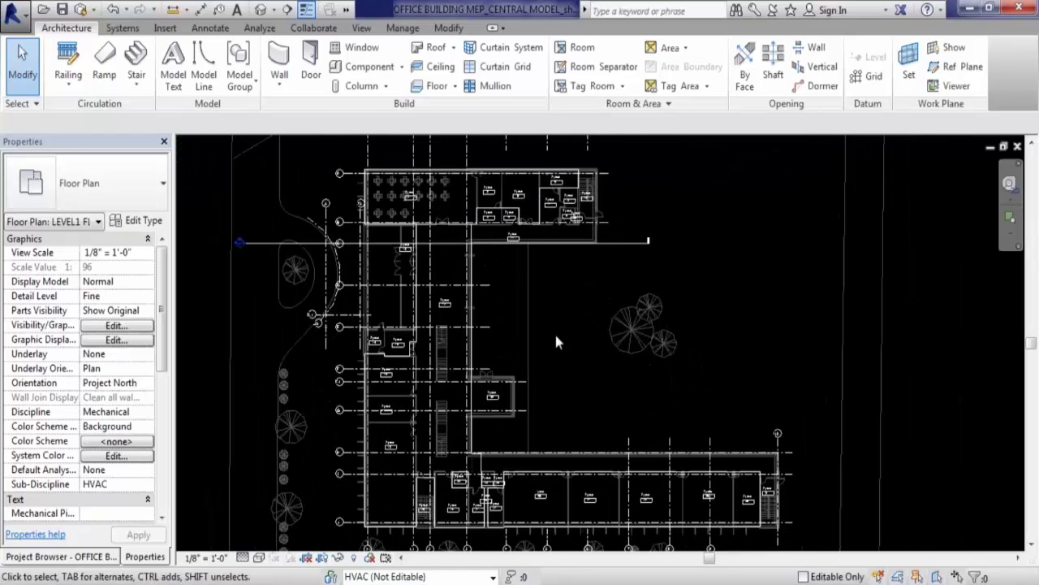
# - Turn off the HVAC Zones and Spaces categories in the LEVEL1 plan's Visibility/Graphics settings (VG)
pyautogui.press('v')
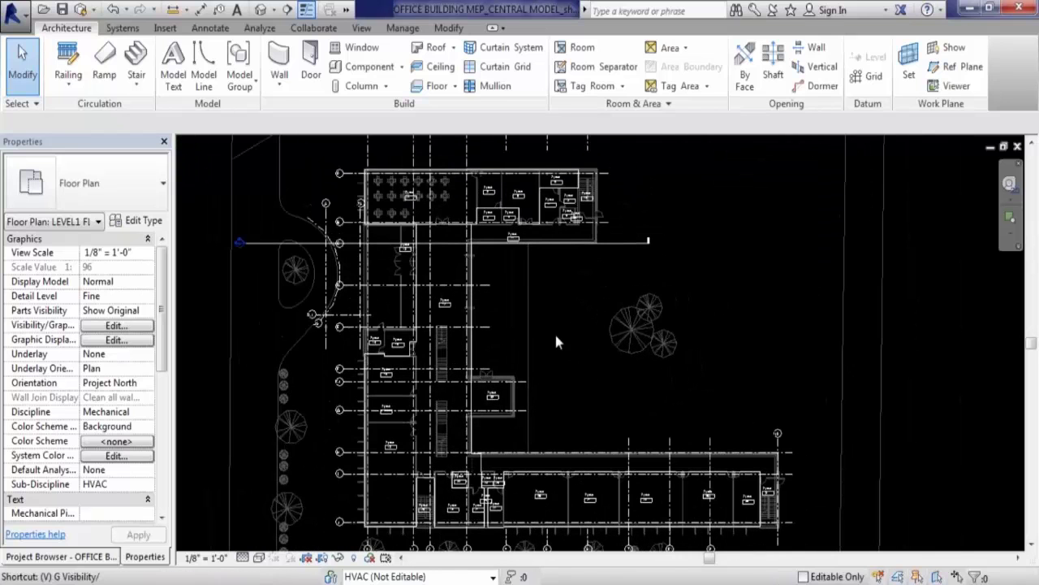
pyautogui.press('v')
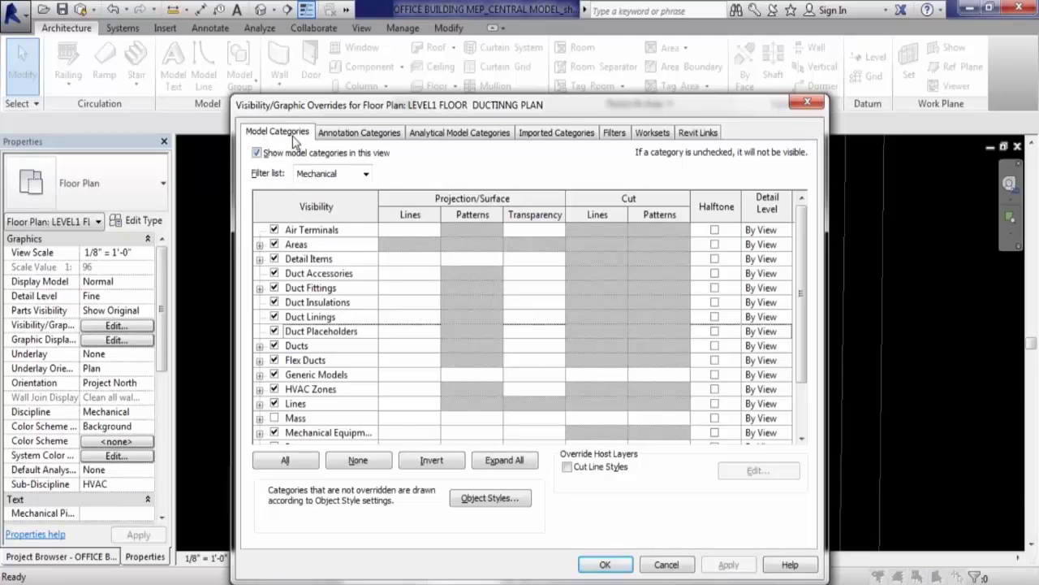
pyautogui.scroll(-1, 355, 349)
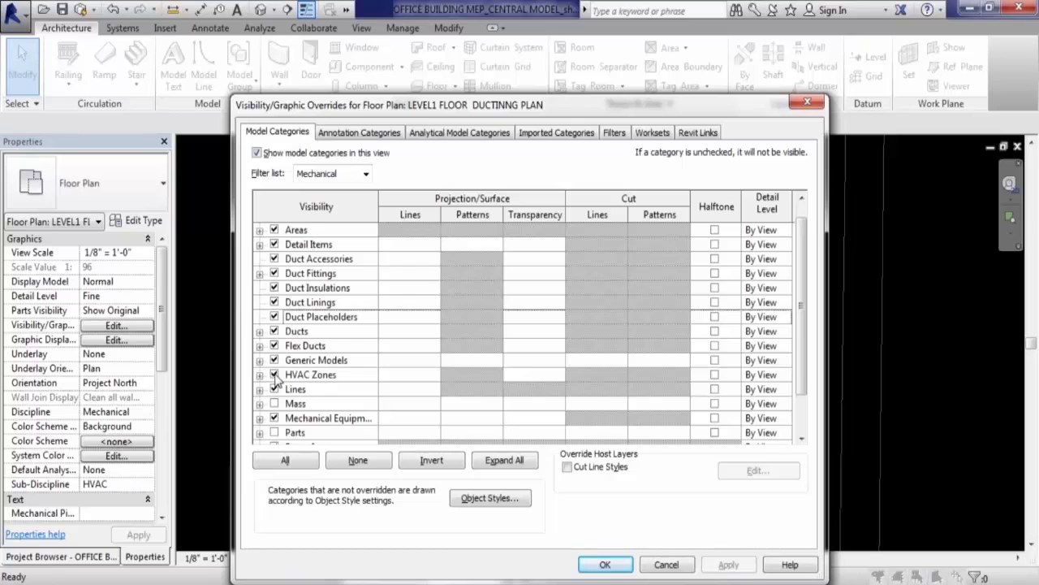
pyautogui.click(274, 375)
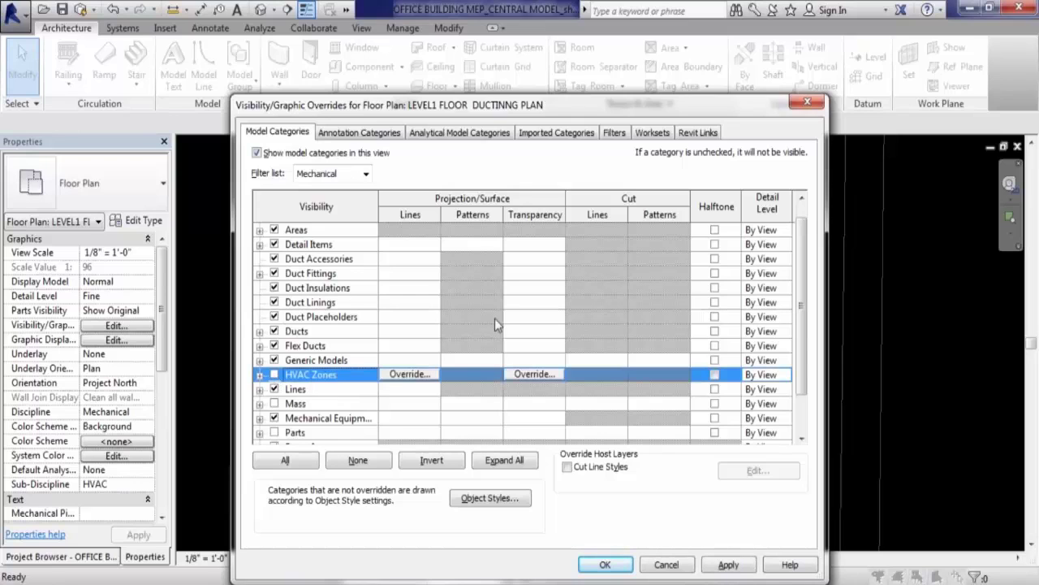
pyautogui.scroll(-1, 807, 268)
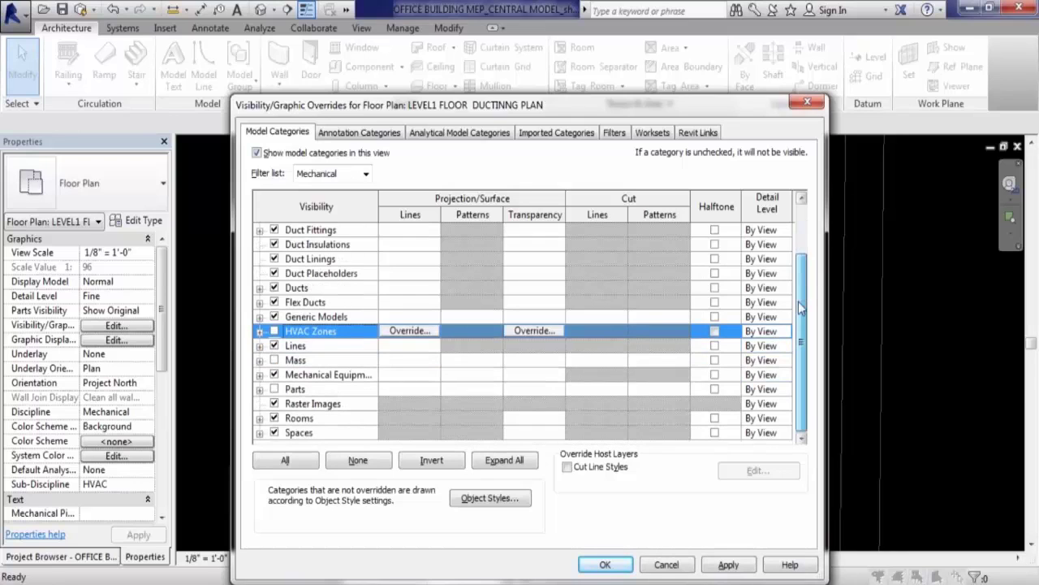
pyautogui.click(274, 432)
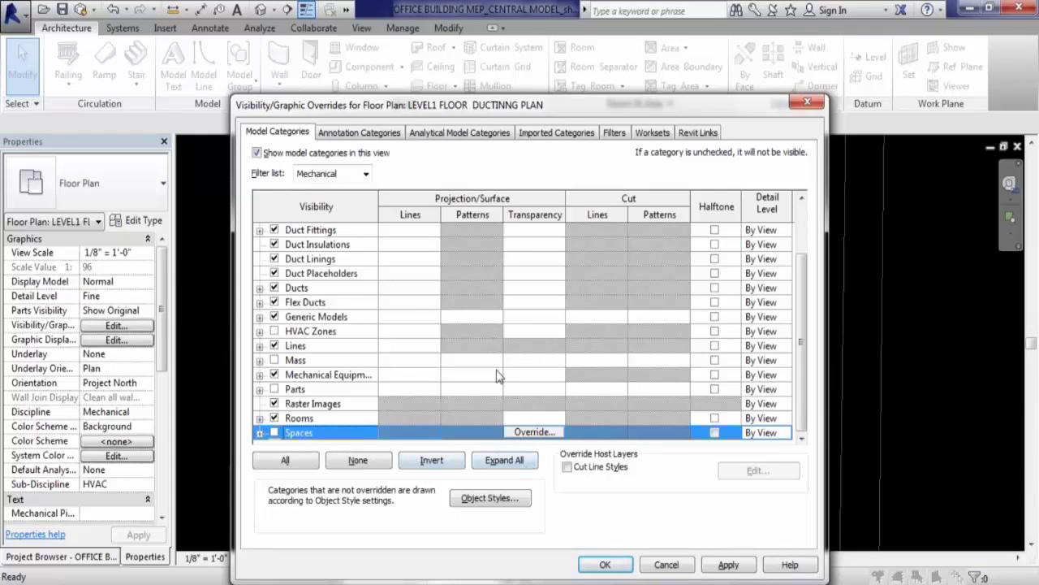
pyautogui.click(729, 565)
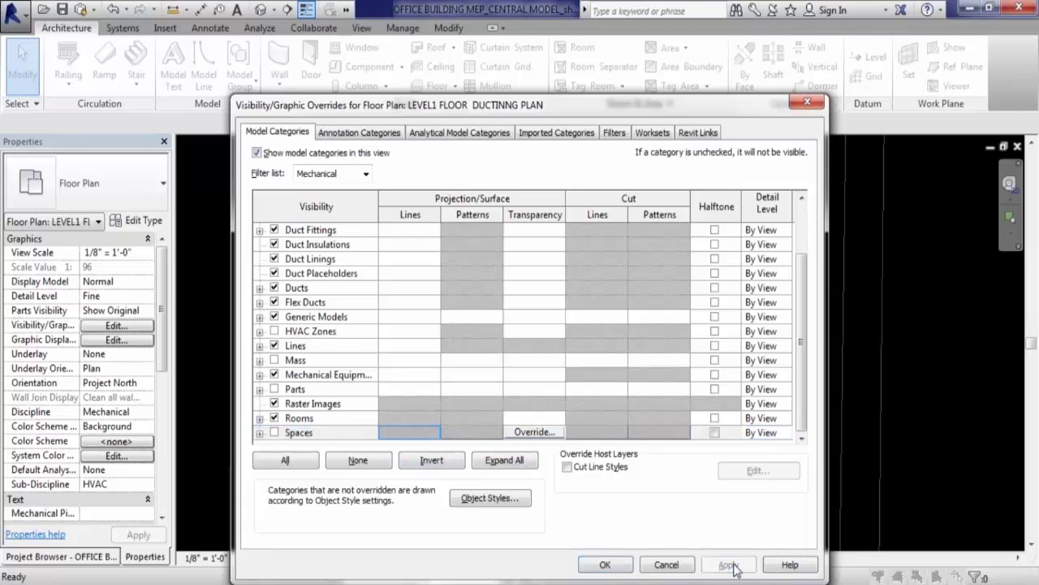
pyautogui.click(604, 564)
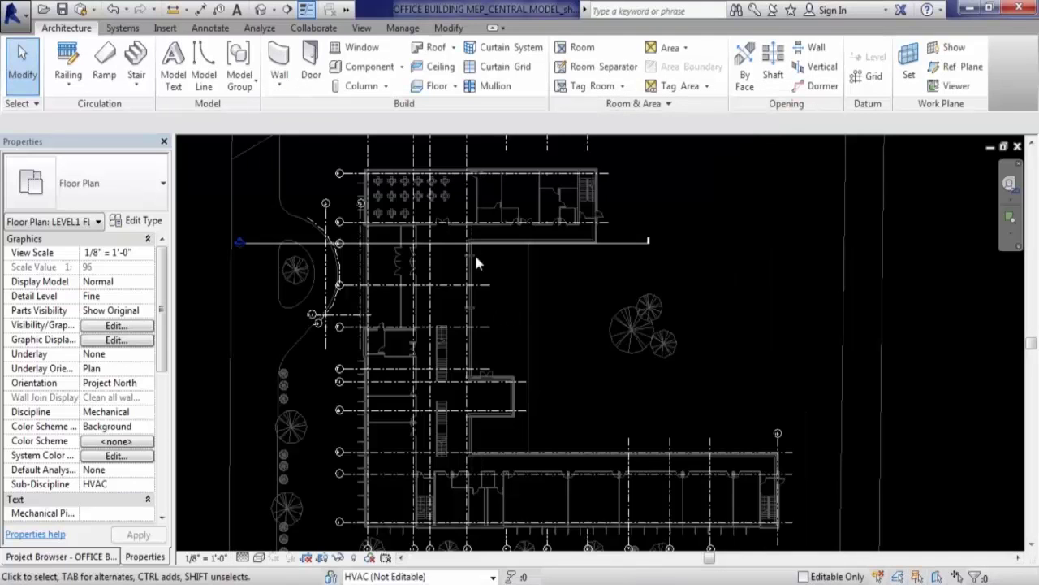
pyautogui.scroll(3, 445, 218)
pyautogui.moveTo(445, 218); pyautogui.dragTo(493, 321, button='middle')
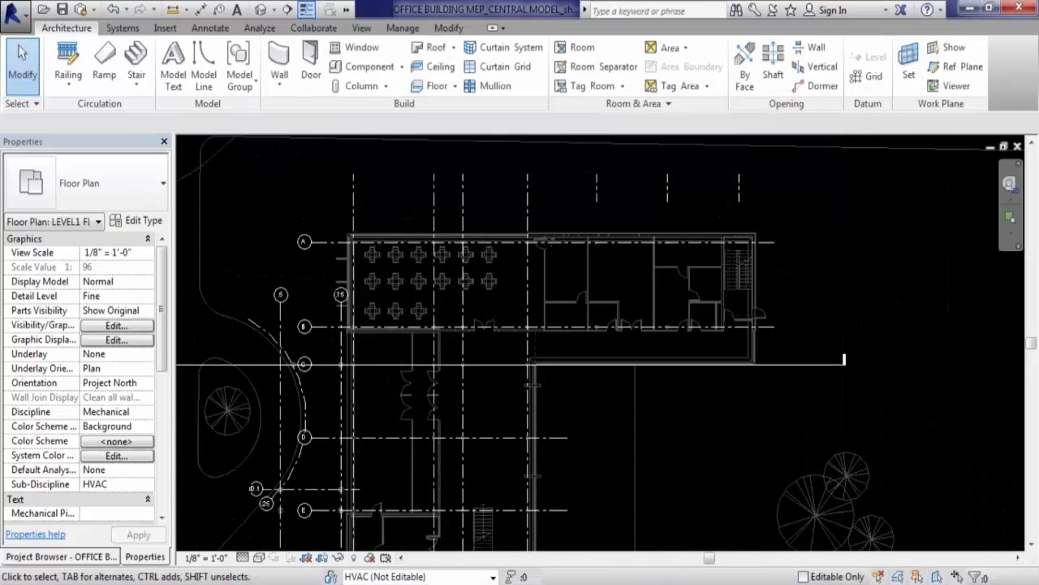
pyautogui.scroll(-3, 548, 402)
pyautogui.scroll(2, 543, 373)
pyautogui.scroll(1, 542, 368)
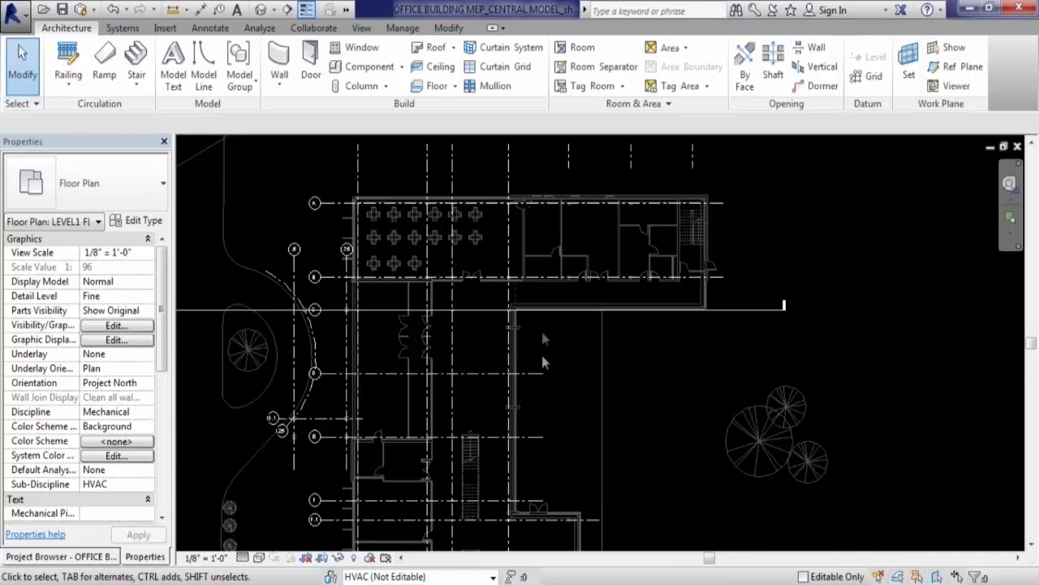
pyautogui.scroll(1, 538, 332)
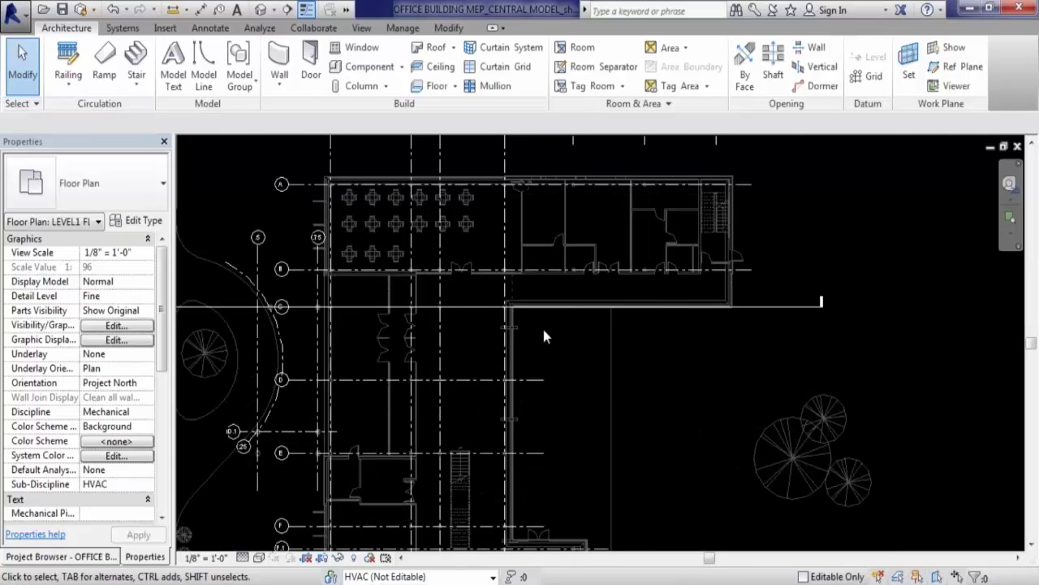
pyautogui.scroll(1, 543, 334)
pyautogui.scroll(1, 560, 350)
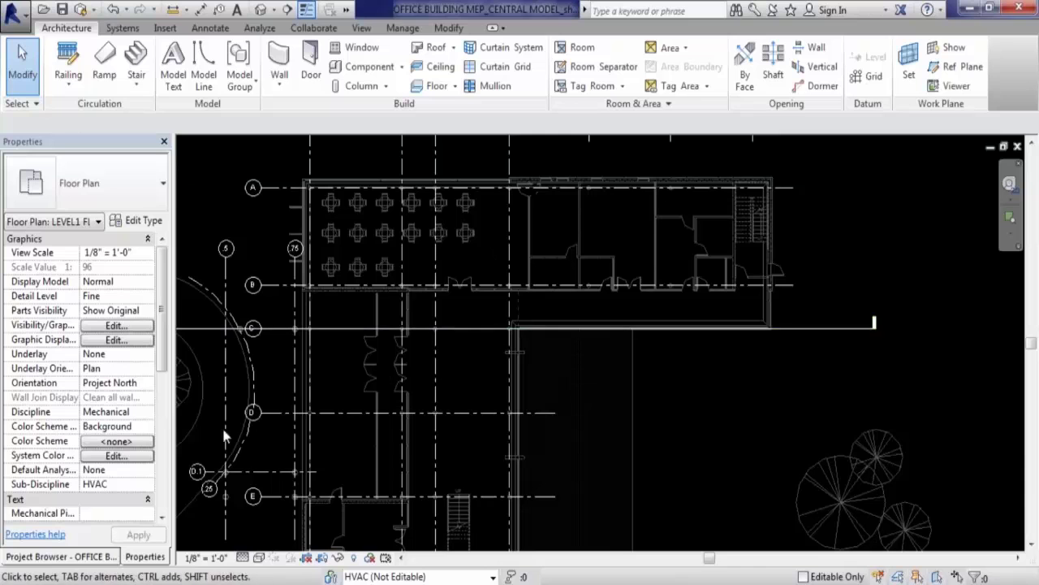
pyautogui.moveTo(161, 344); pyautogui.dragTo(165, 443)
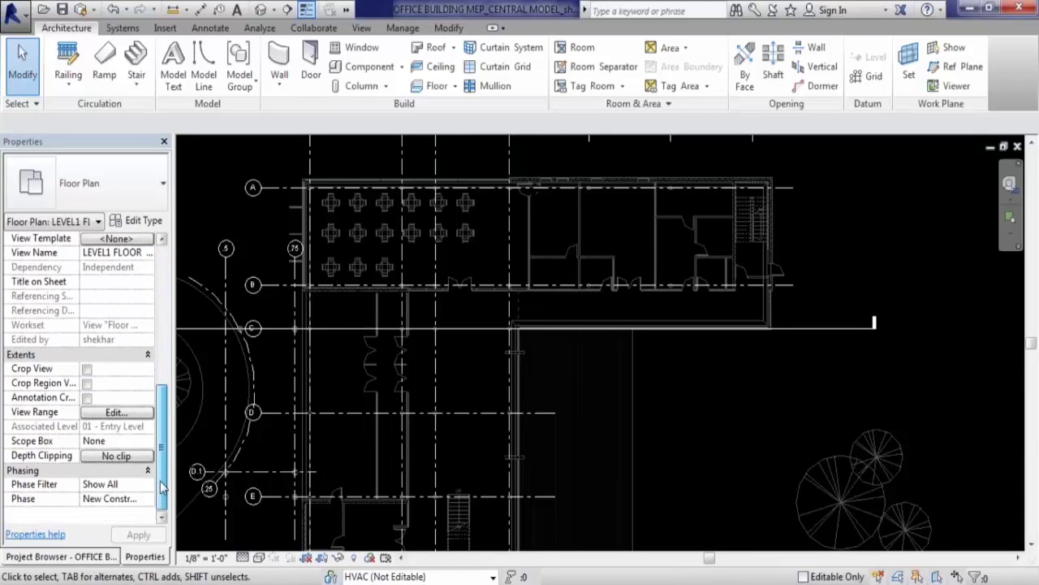
pyautogui.scroll(2, 139, 511)
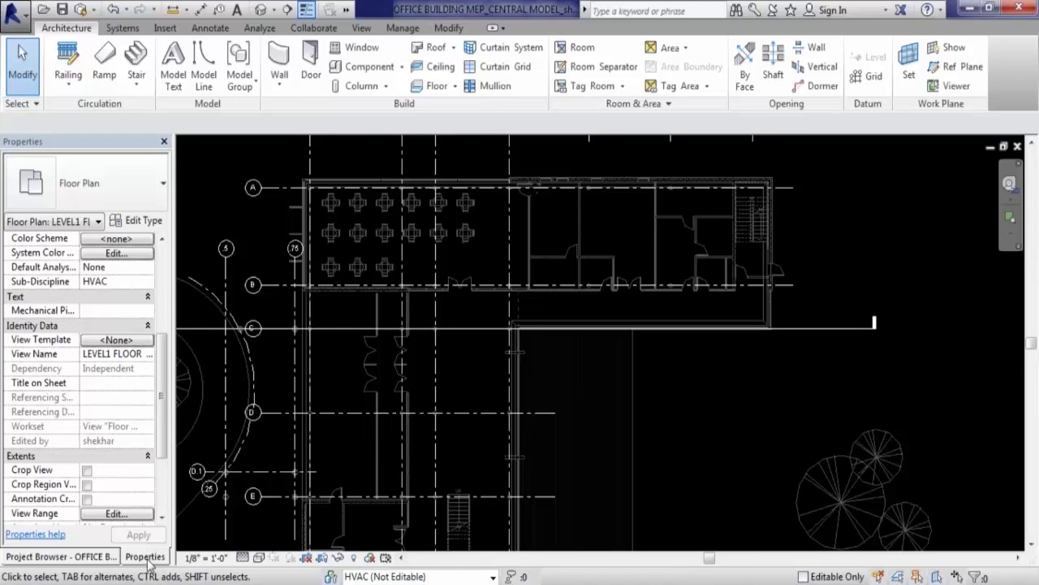
# - Expand Families > Piping Systems > Piping System in the Project Browser and widen it to read full type names
pyautogui.click(85, 557)
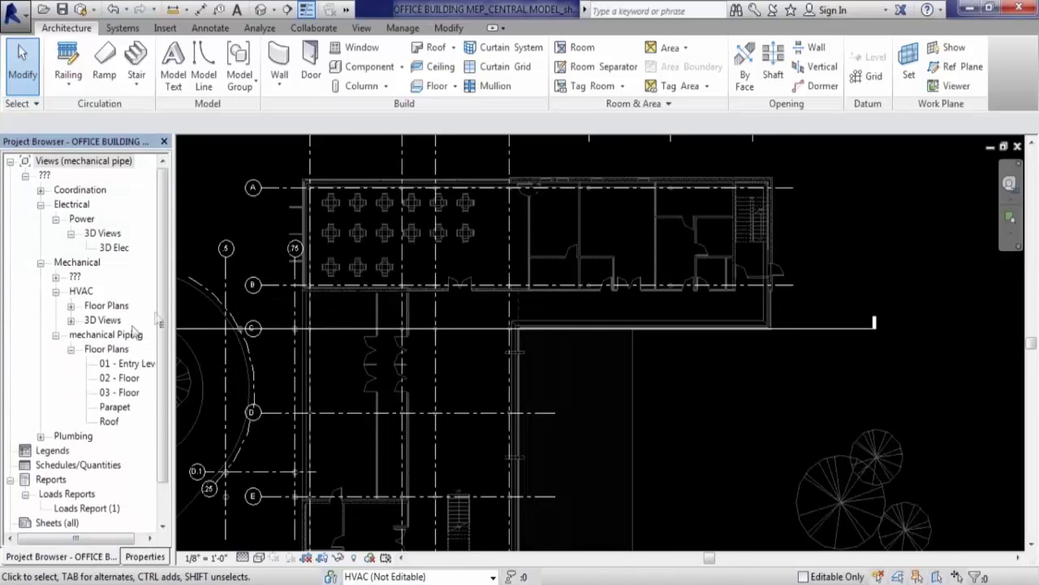
pyautogui.moveTo(167, 316); pyautogui.dragTo(167, 406)
pyautogui.click(10, 494)
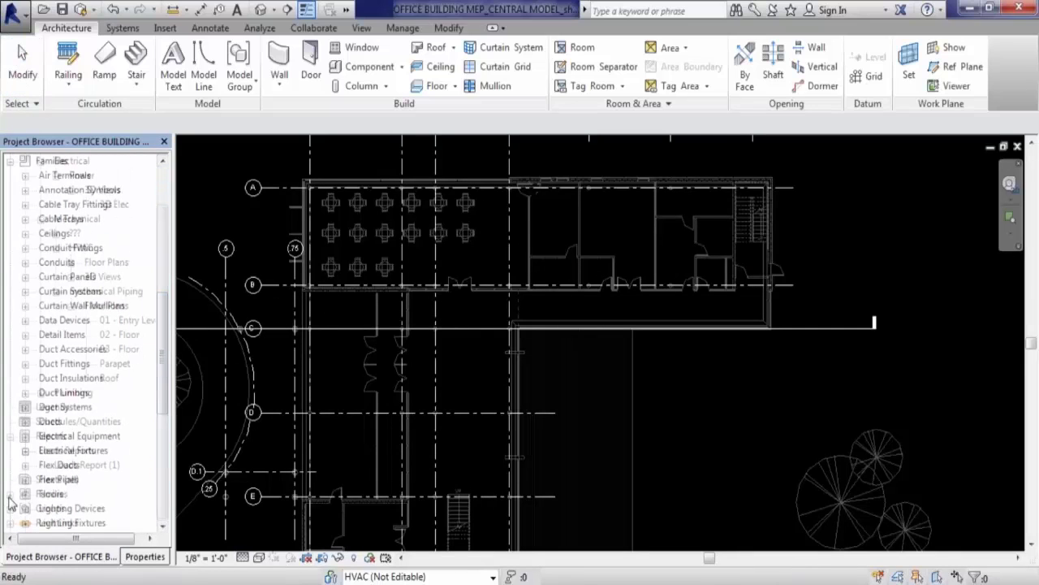
pyautogui.scroll(-1, 75, 394)
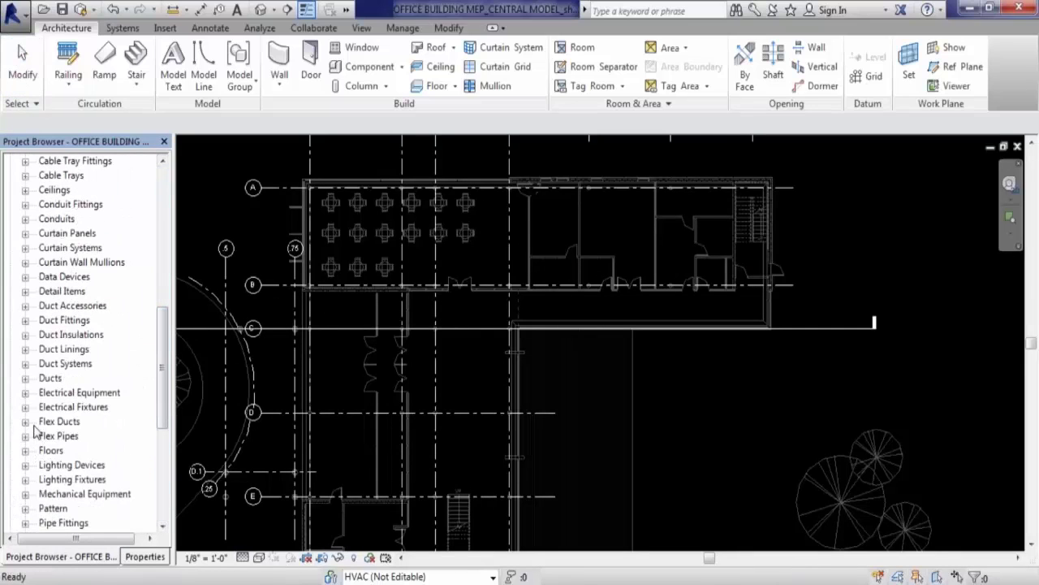
pyautogui.scroll(-2, 47, 479)
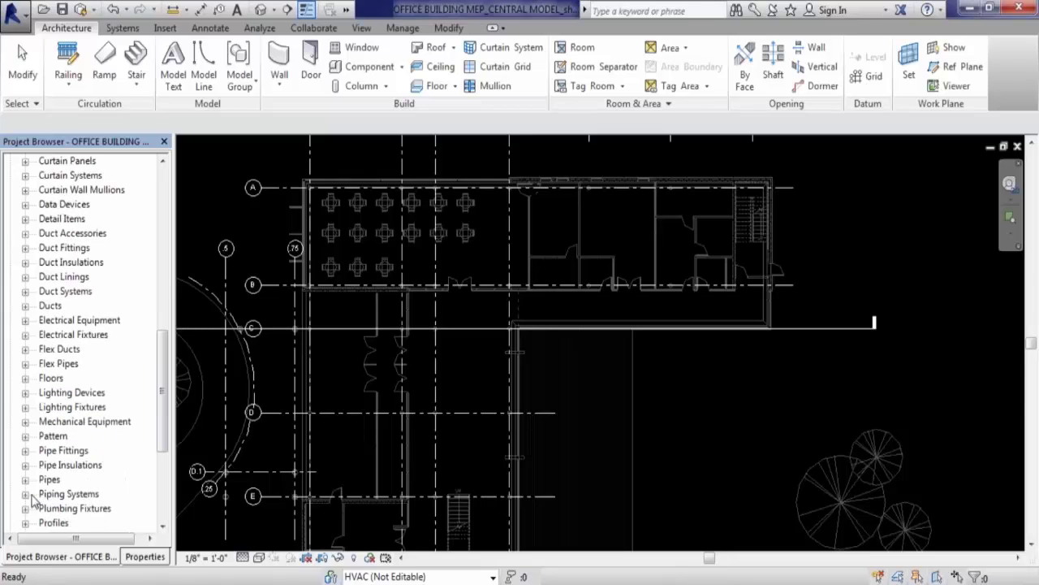
pyautogui.click(25, 494)
pyautogui.scroll(-1, 42, 487)
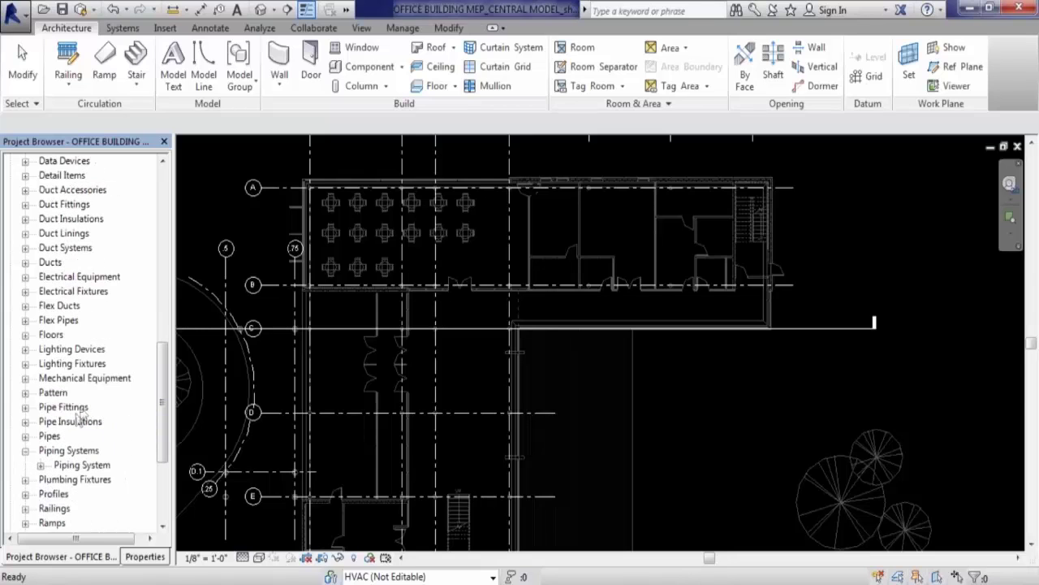
pyautogui.click(40, 464)
pyautogui.scroll(-1, 90, 406)
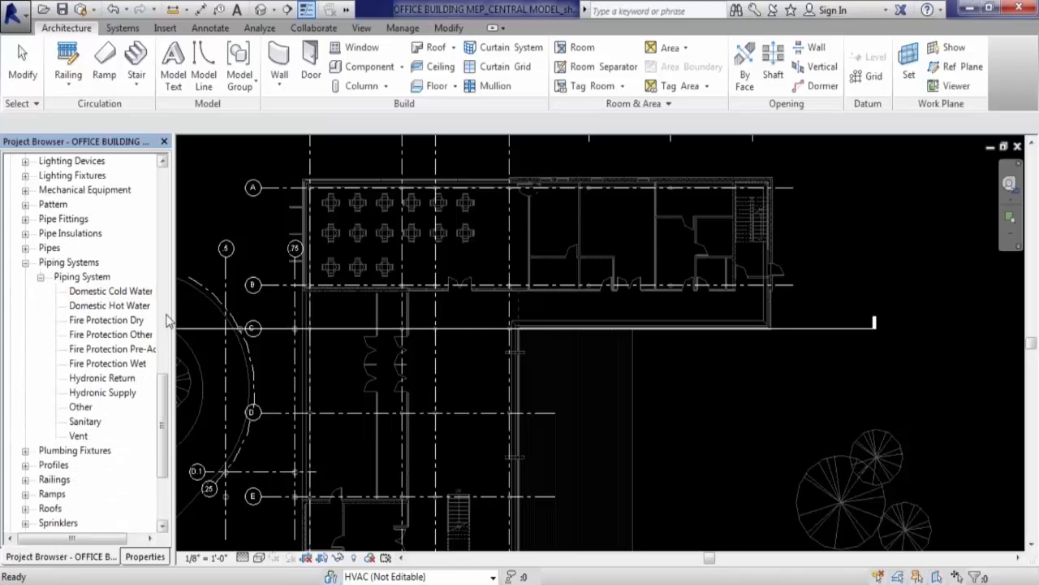
pyautogui.moveTo(171, 318); pyautogui.dragTo(224, 318)
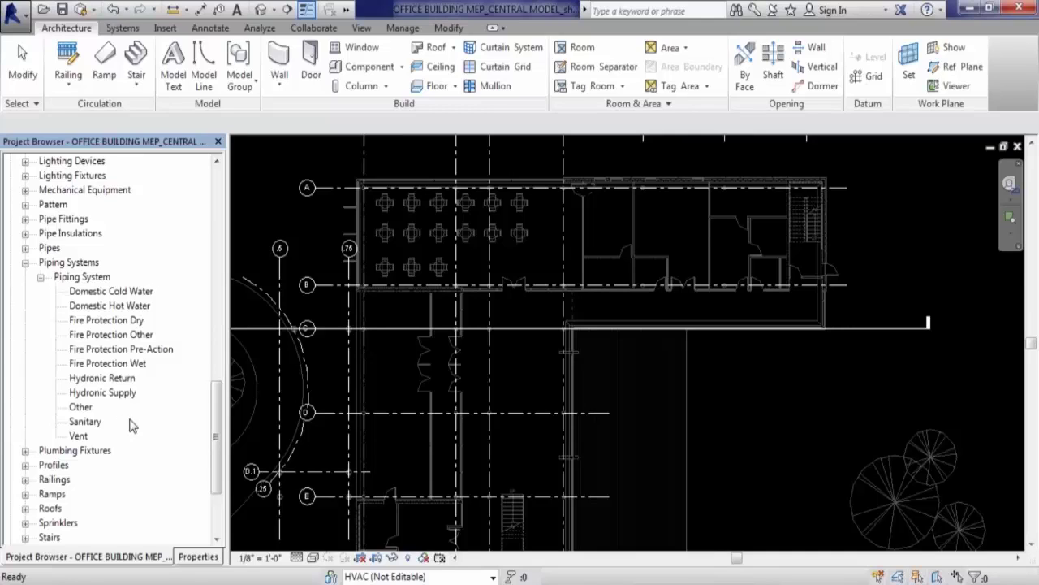
pyautogui.scroll(-1, 130, 424)
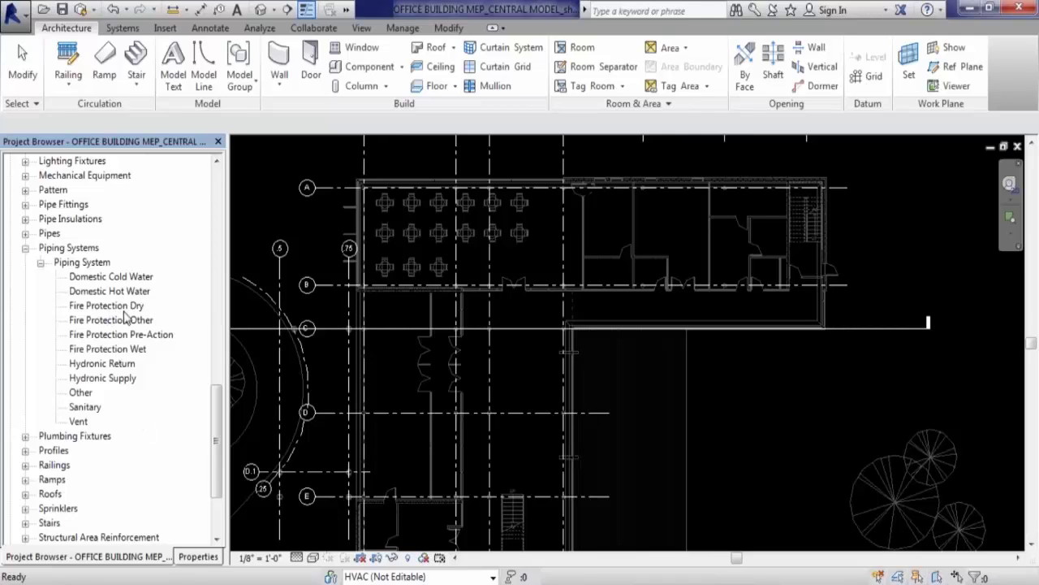
# - Duplicate the Sanitary piping system type and rename the copy to 'Drainage pipe'
pyautogui.click(96, 411)
pyautogui.rightClick(98, 412)
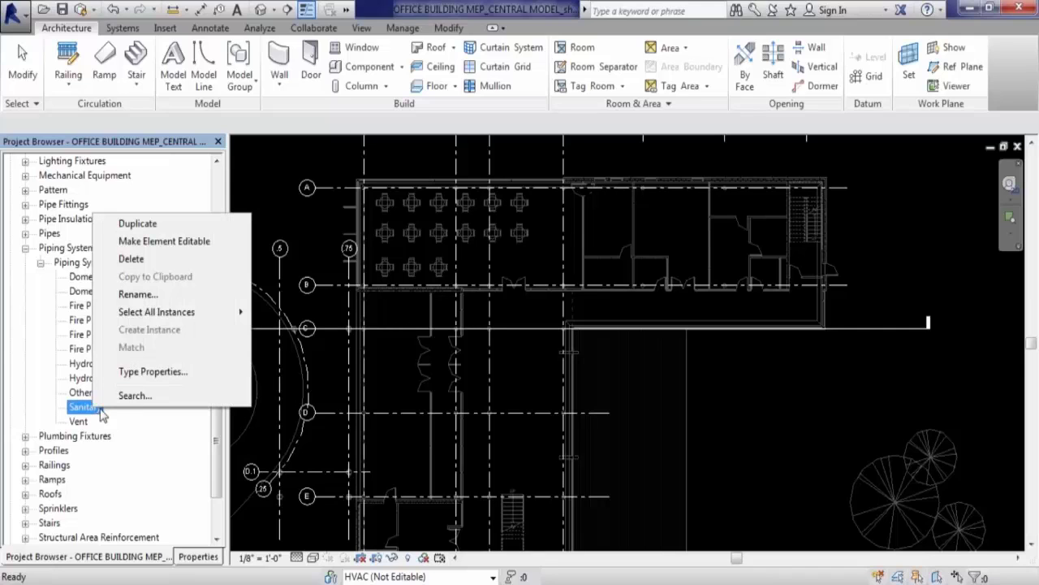
pyautogui.click(137, 223)
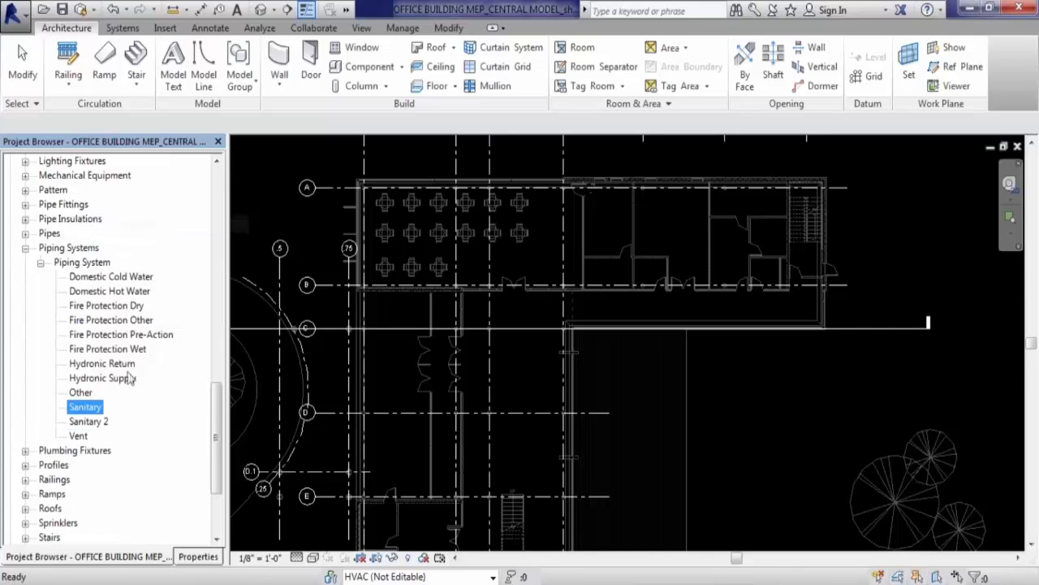
pyautogui.rightClick(90, 424)
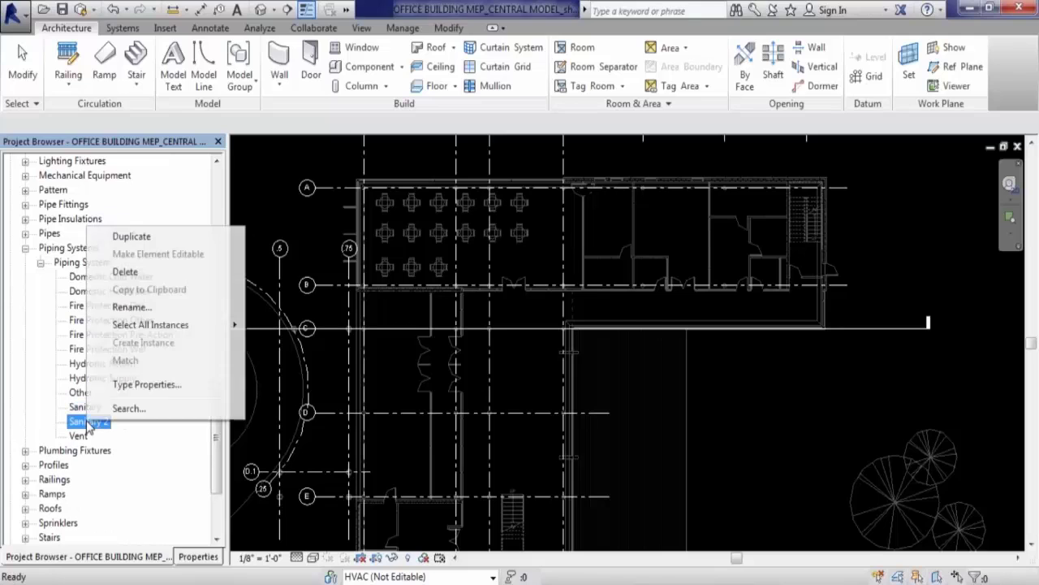
pyautogui.click(148, 309)
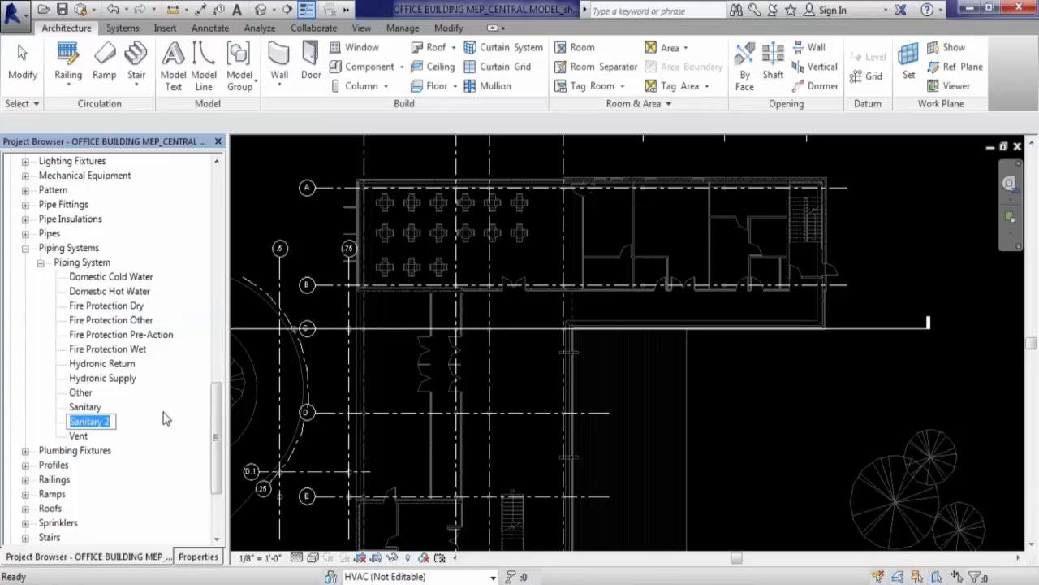
pyautogui.write('dr')
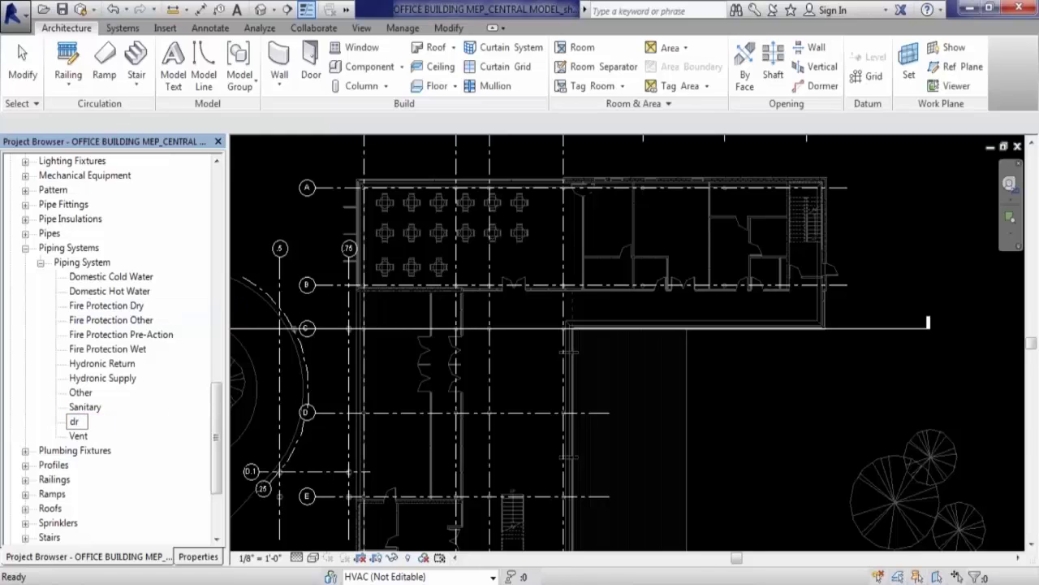
pyautogui.press('BackSpace')
pyautogui.press('BackSpace')
pyautogui.write('a')
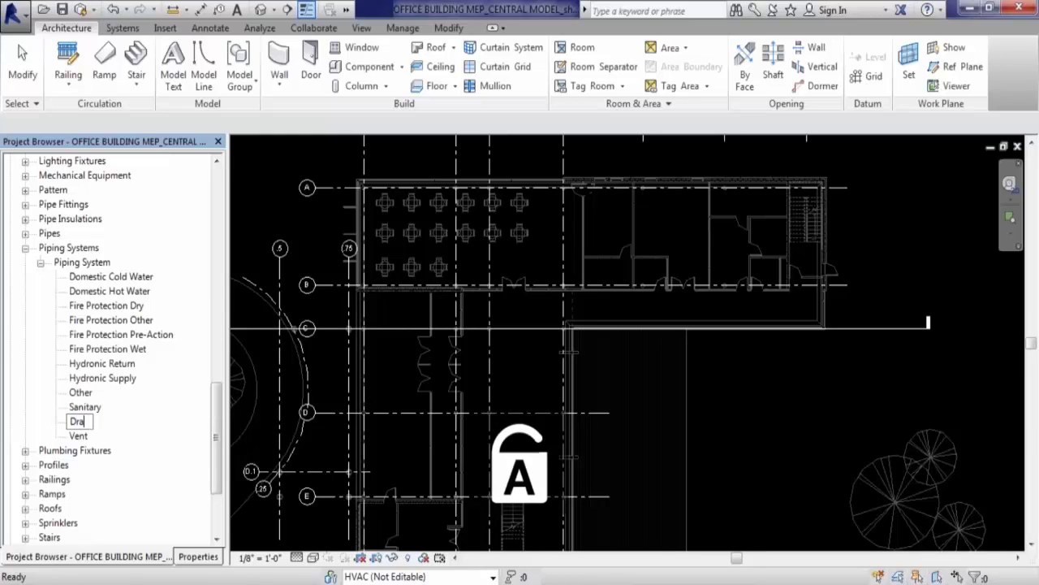
pyautogui.write('in')
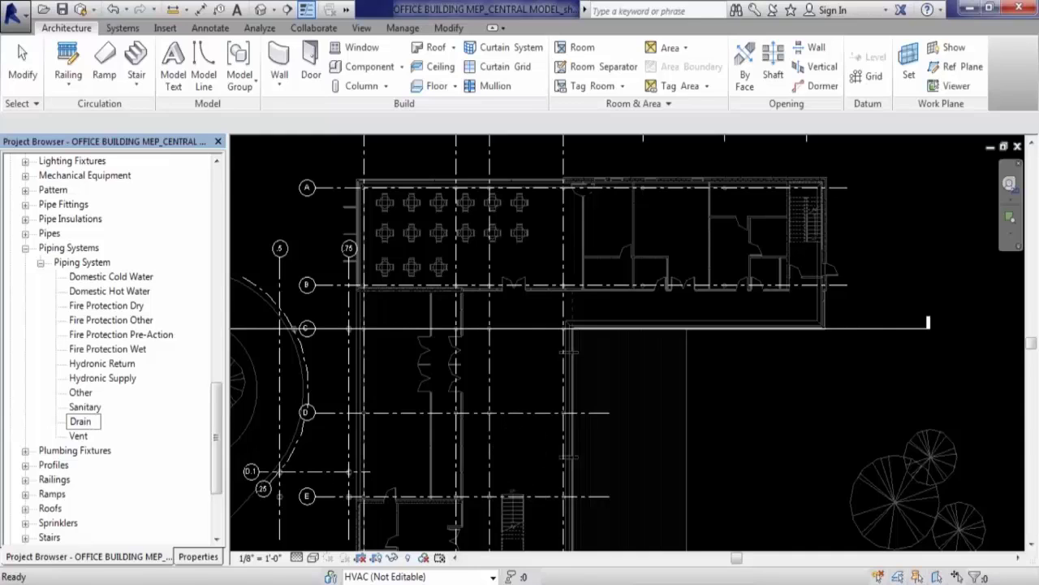
pyautogui.write('age')
pyautogui.write(' pipe')
pyautogui.click(735, 393)
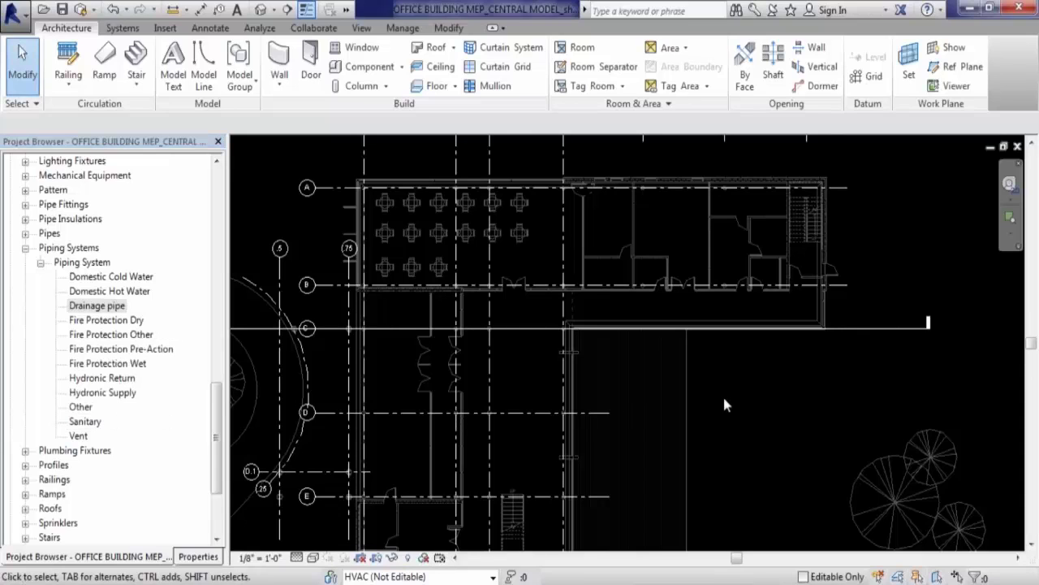
# - Duplicate the Drainage pipe system type and rename the copy to 'waste water pipe'
pyautogui.rightClick(102, 307)
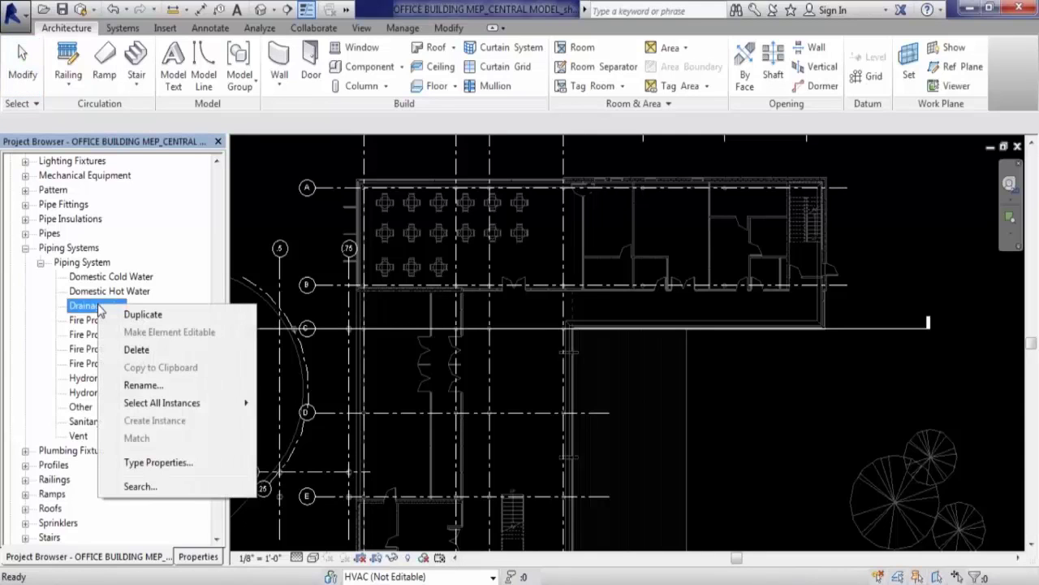
pyautogui.click(145, 315)
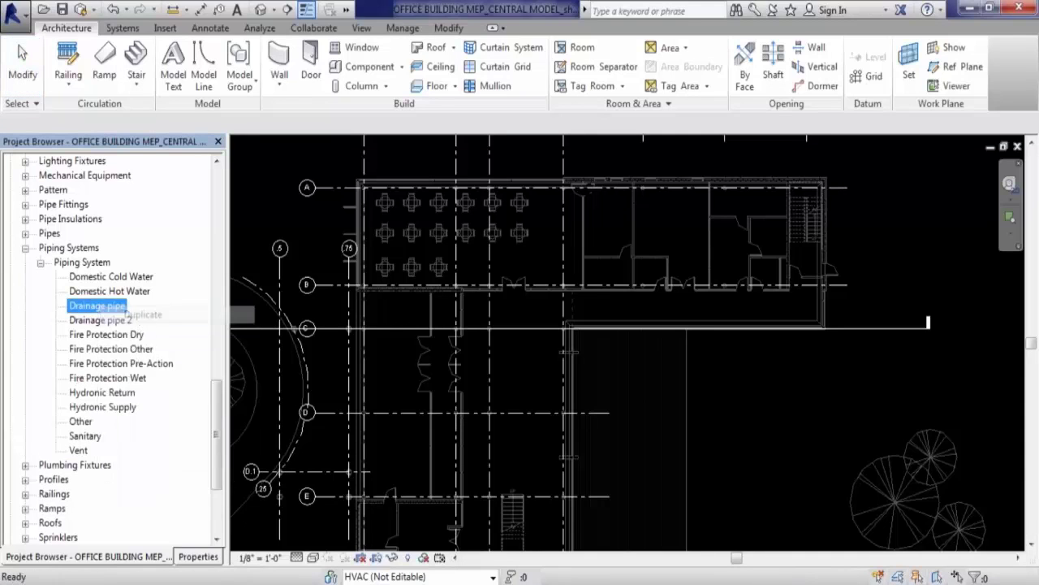
pyautogui.click(126, 322)
pyautogui.click(126, 322)
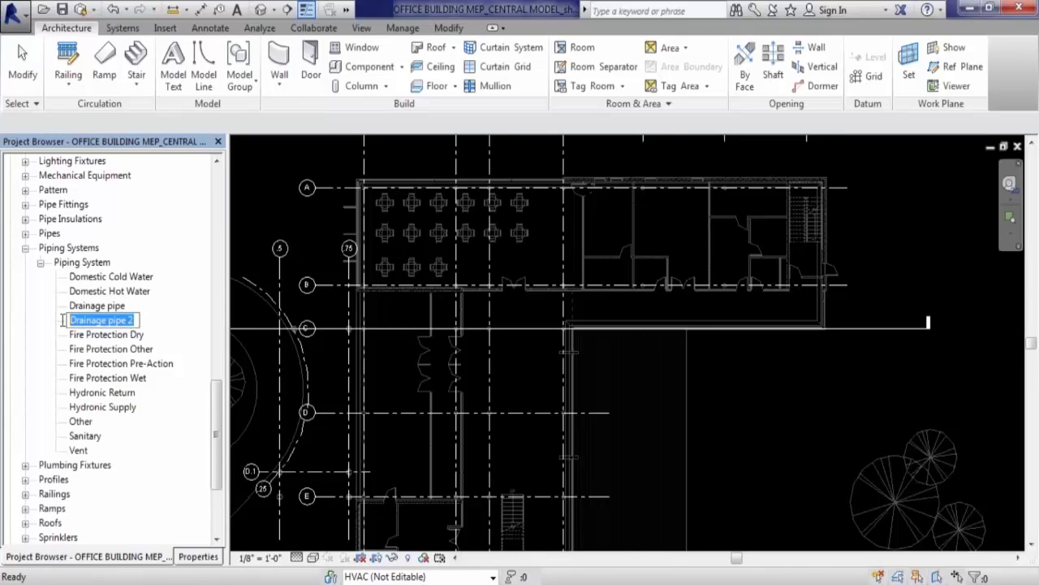
pyautogui.write('w')
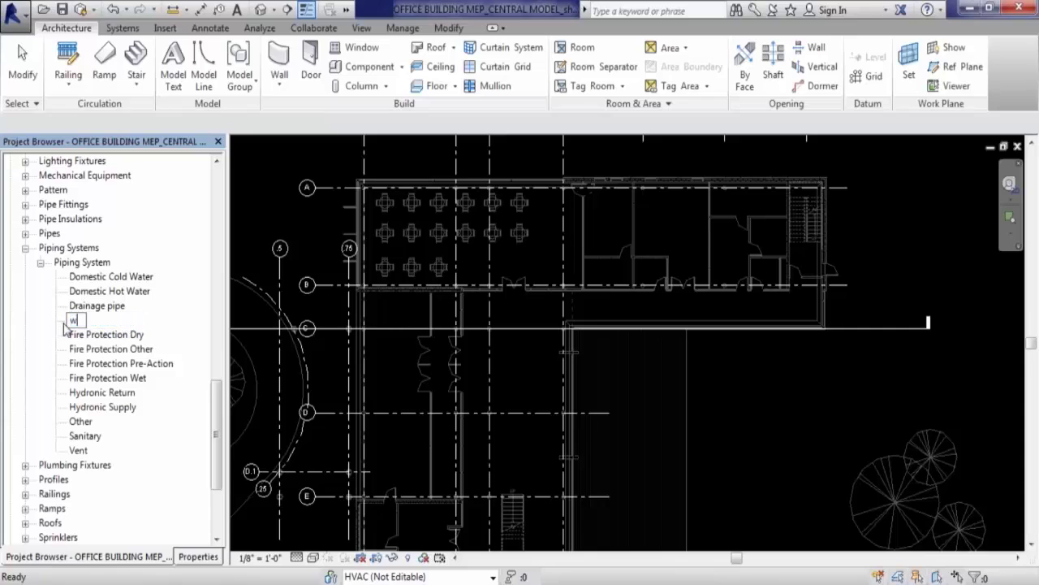
pyautogui.write('aste wa')
pyautogui.write('ter pi')
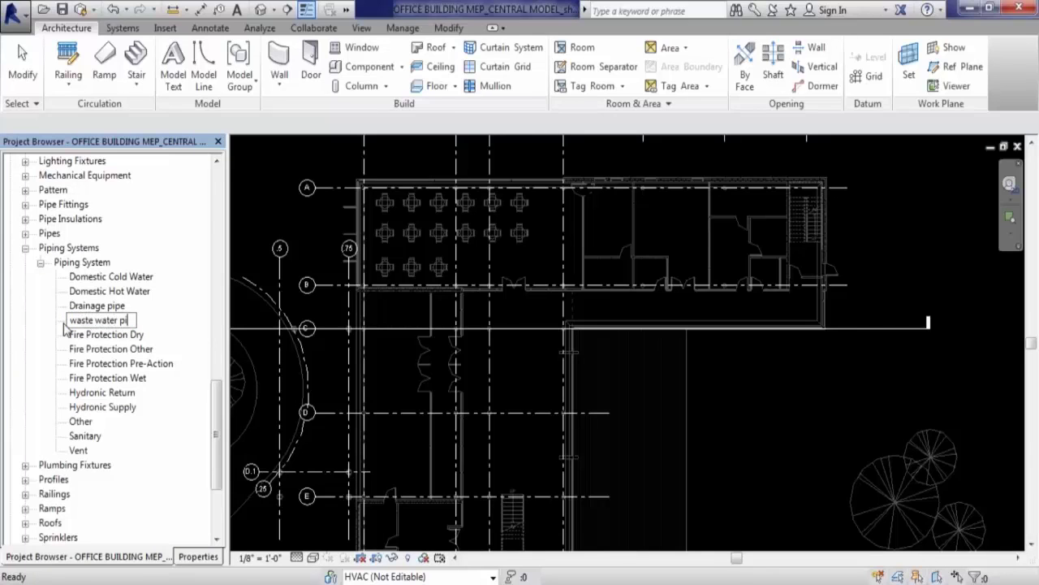
pyautogui.write('pe')
pyautogui.click(732, 407)
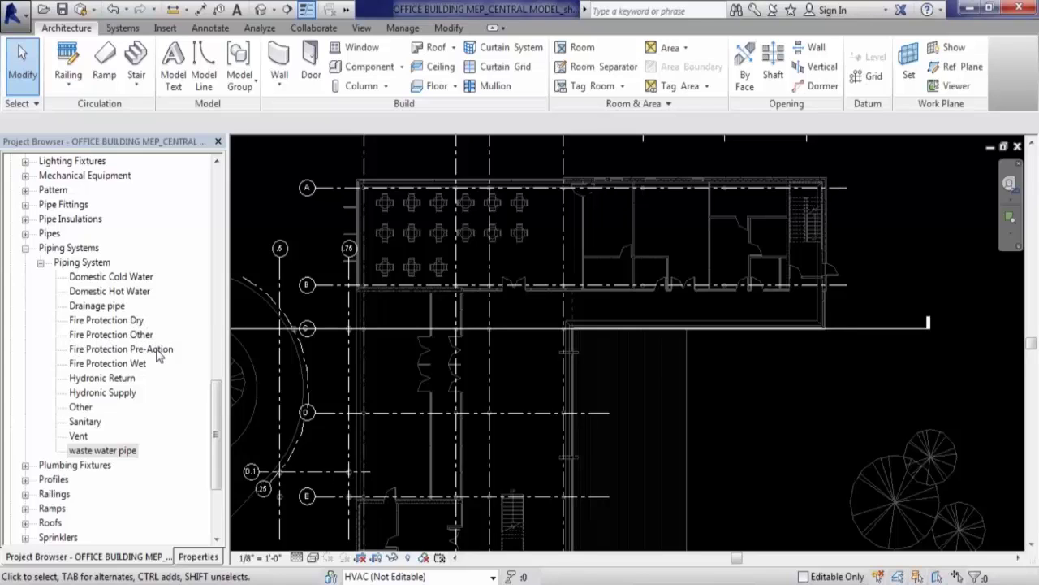
pyautogui.click(132, 366)
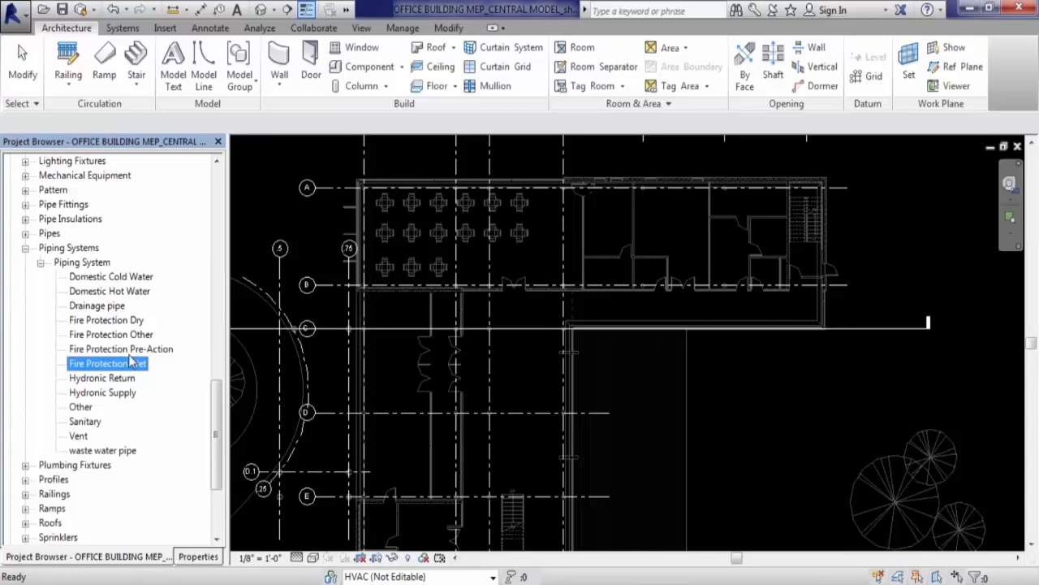
# - Make one Fire Protection Wet 2 copy, deleting the extra Wet 3, and select its name for renaming
pyautogui.rightClick(126, 365)
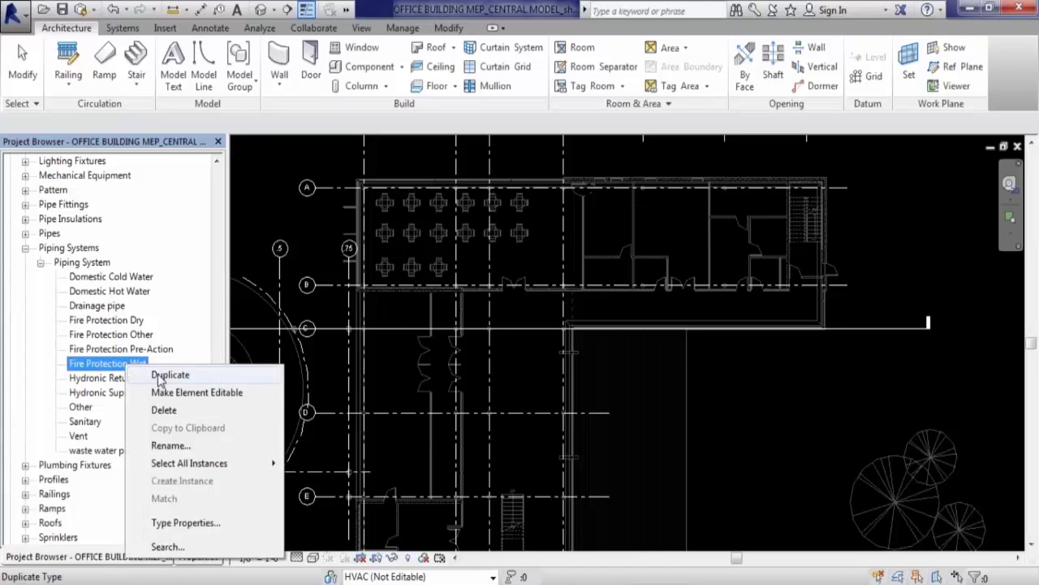
pyautogui.click(169, 374)
pyautogui.click(136, 382)
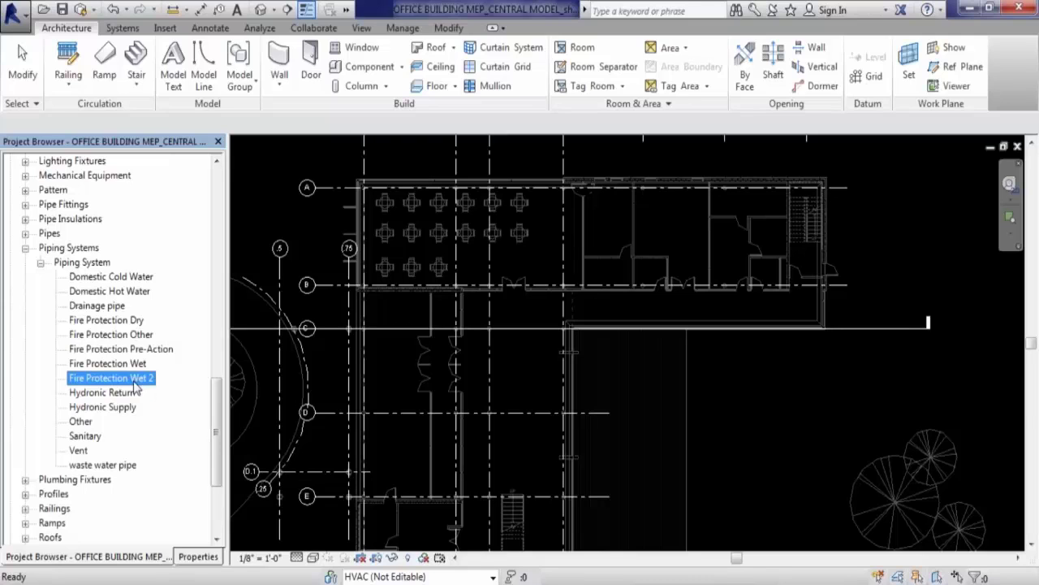
pyautogui.rightClick(134, 386)
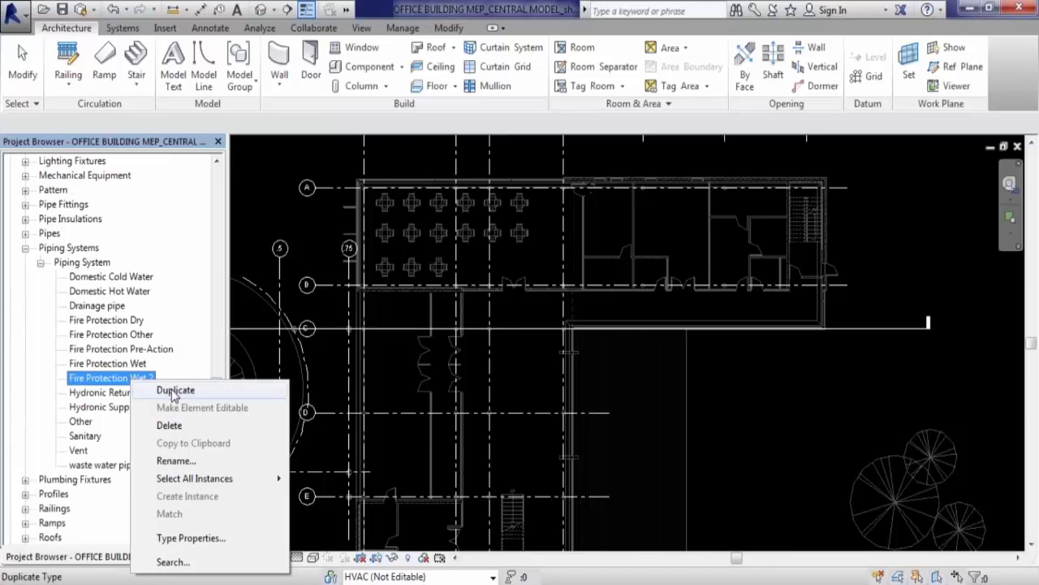
pyautogui.click(174, 391)
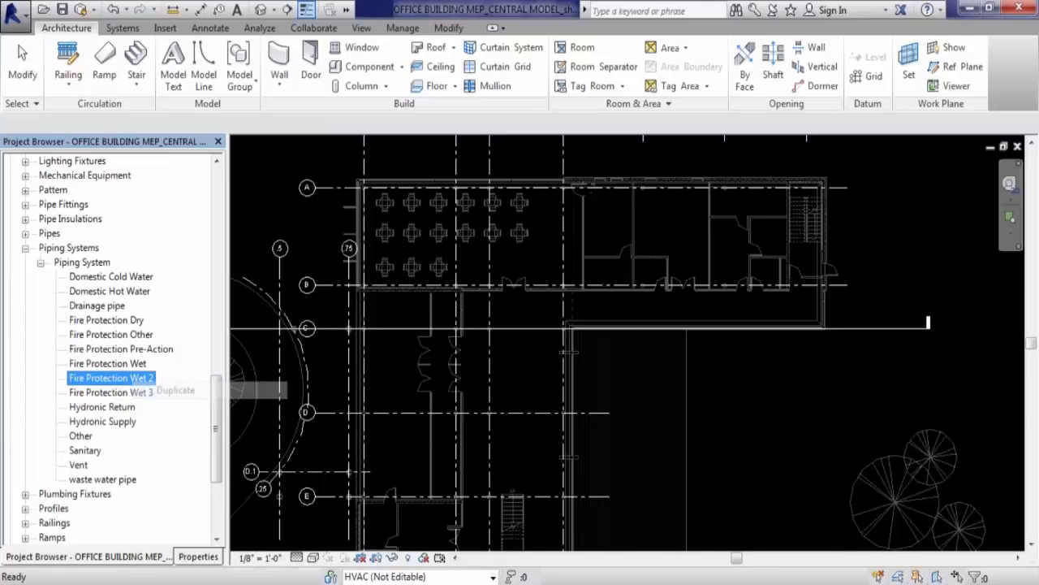
pyautogui.click(147, 392)
pyautogui.rightClick(149, 392)
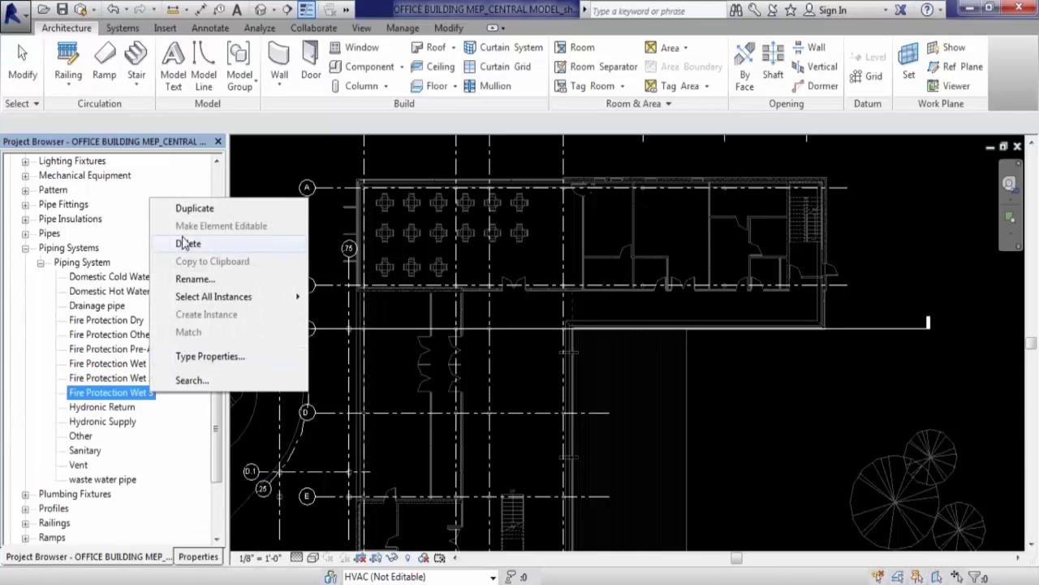
pyautogui.click(187, 244)
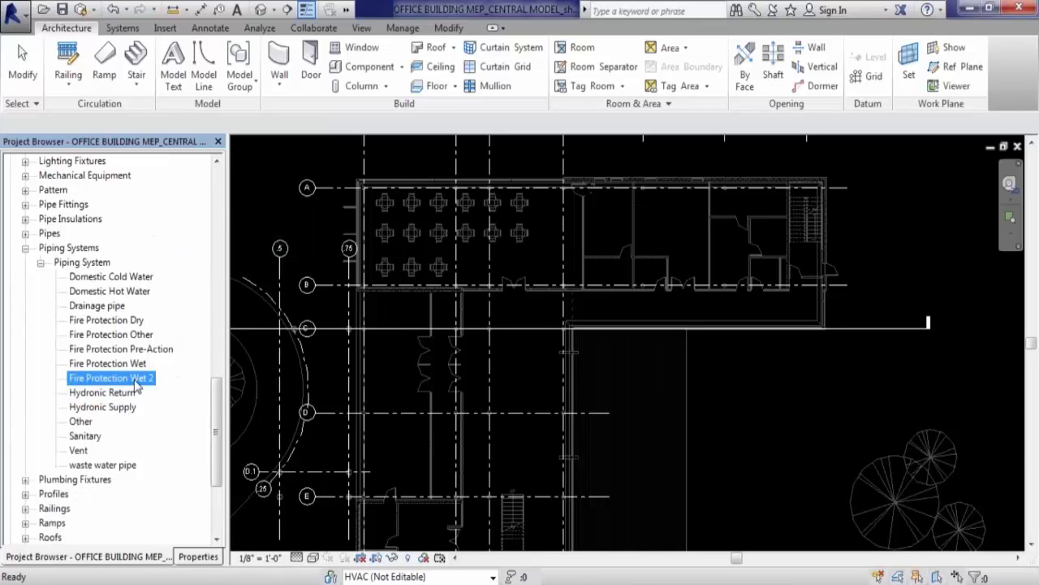
pyautogui.click(136, 380)
pyautogui.moveTo(154, 378); pyautogui.dragTo(70, 383)
# - Enter 'sprinkler pipe' as the new name for Fire Protection Wet 2
pyautogui.write('s')
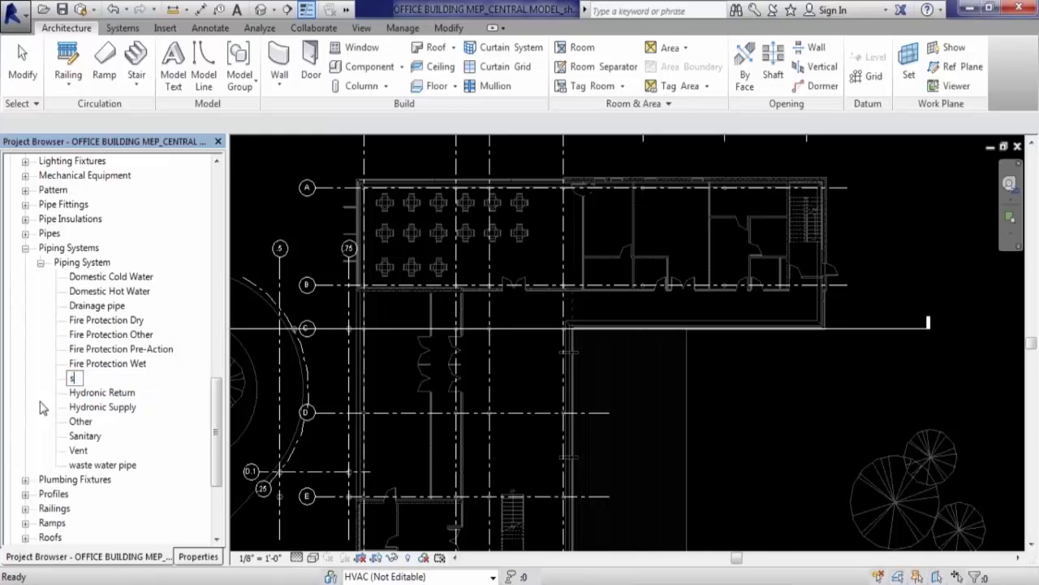
pyautogui.write('prin')
pyautogui.write('k')
pyautogui.write('ler')
pyautogui.write(' pipe')
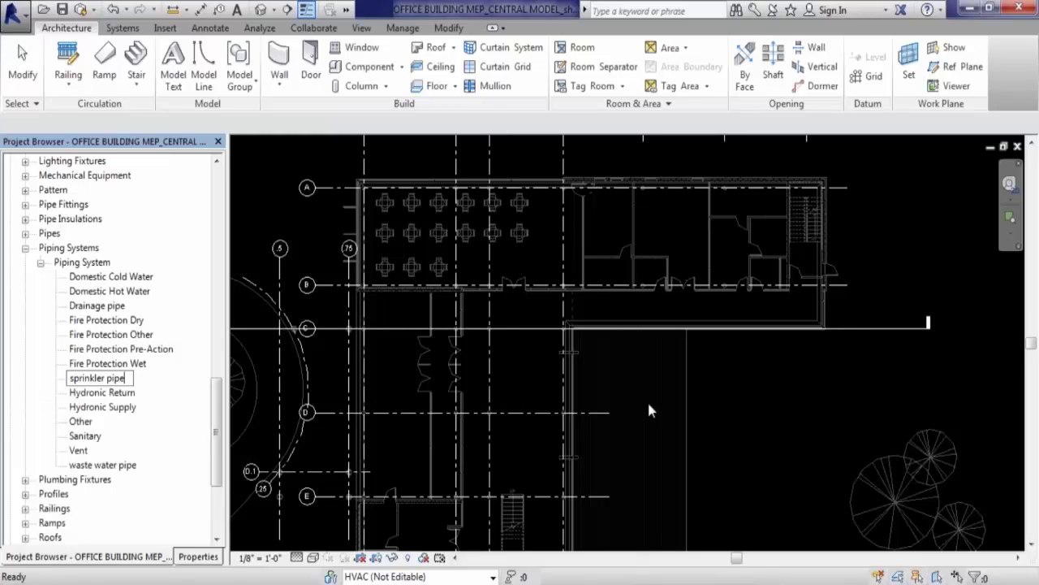
# - Commit the 'sprinkler pipe' name so it sorts between Sanitary and Vent
pyautogui.click(759, 400)
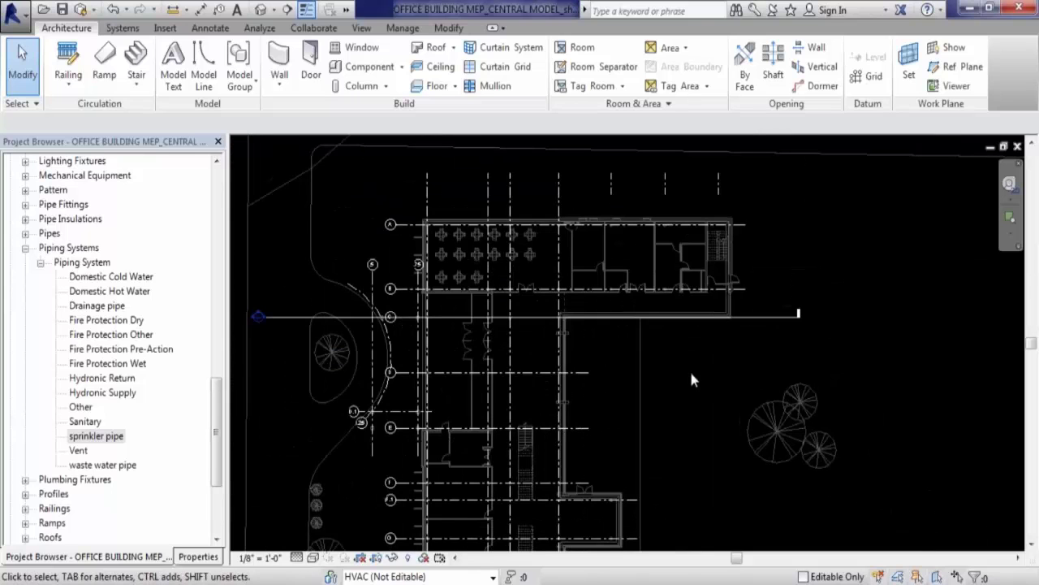
pyautogui.scroll(-1, 692, 379)
pyautogui.moveTo(710, 383); pyautogui.dragTo(701, 384, button='middle')
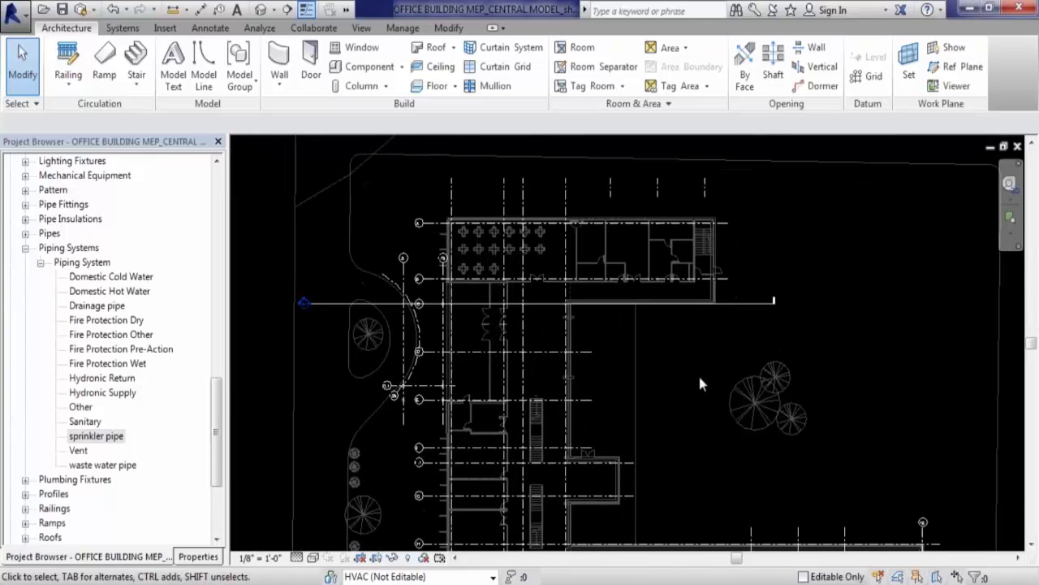
pyautogui.scroll(2, 674, 382)
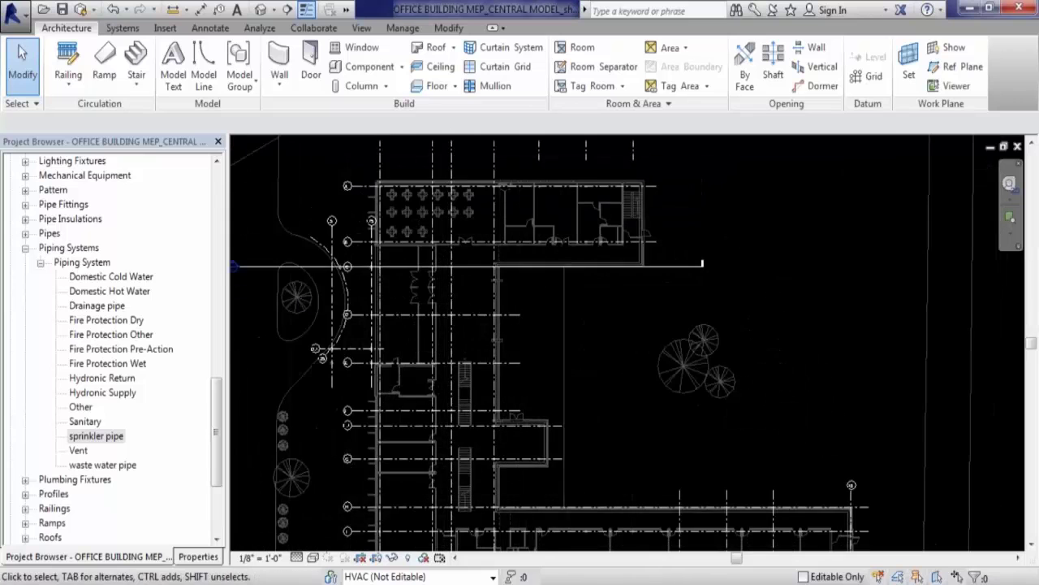
pyautogui.scroll(-2, 623, 368)
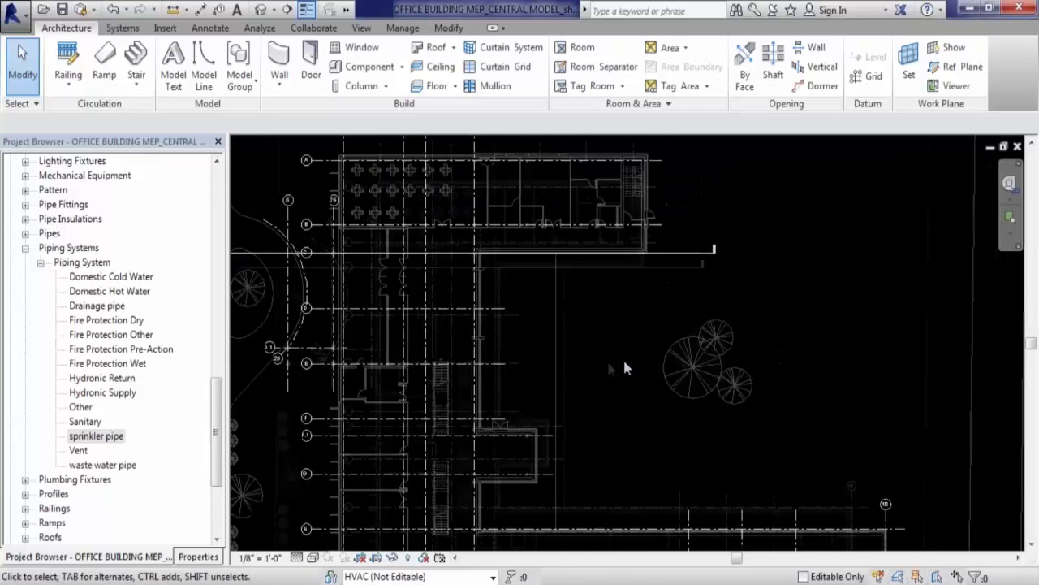
pyautogui.moveTo(623, 366); pyautogui.dragTo(636, 372, button='middle')
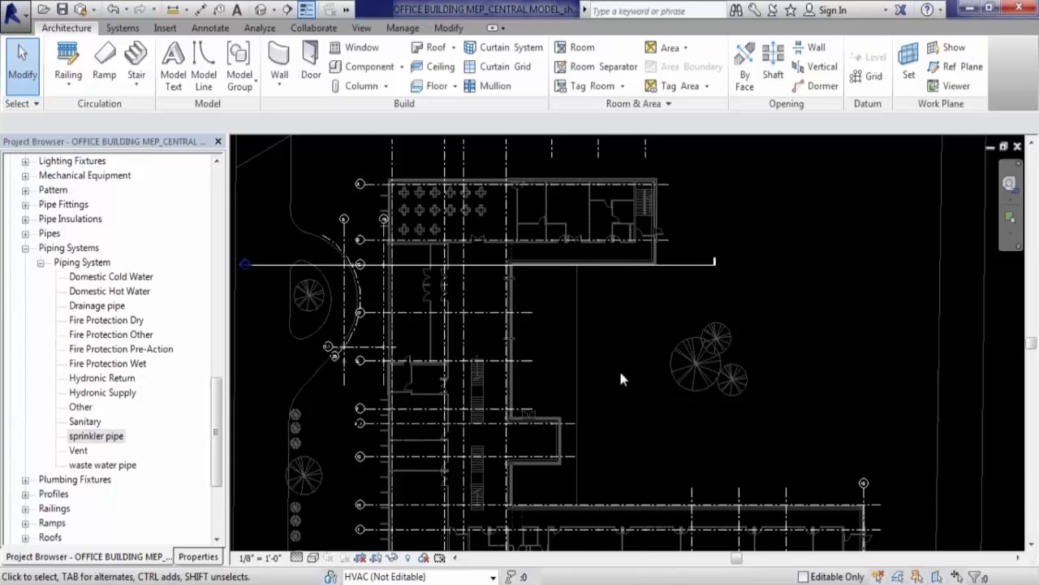
pyautogui.scroll(-3, 622, 373)
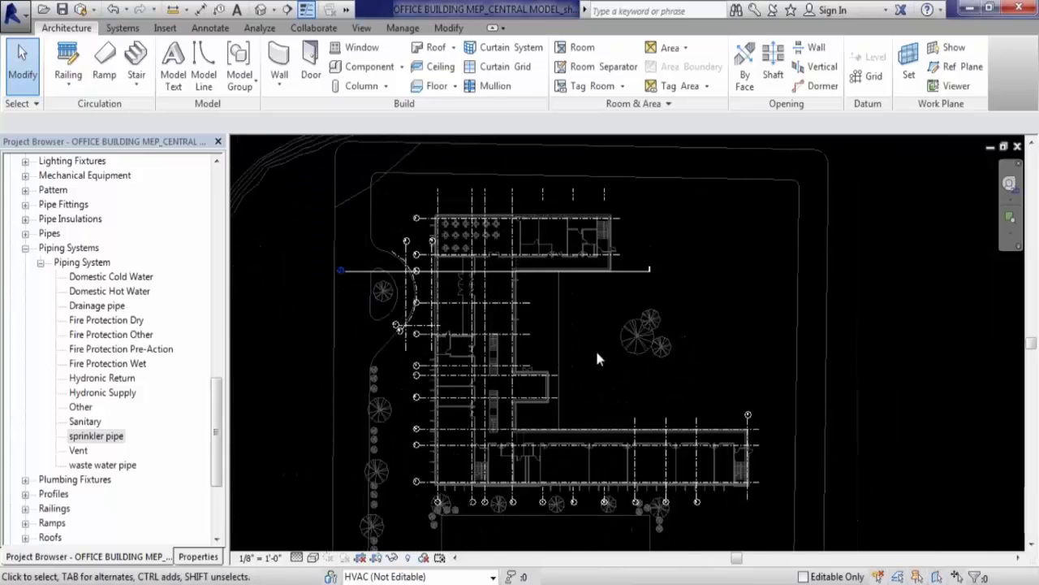
pyautogui.scroll(2, 598, 359)
pyautogui.scroll(-2, 597, 359)
pyautogui.scroll(2, 605, 349)
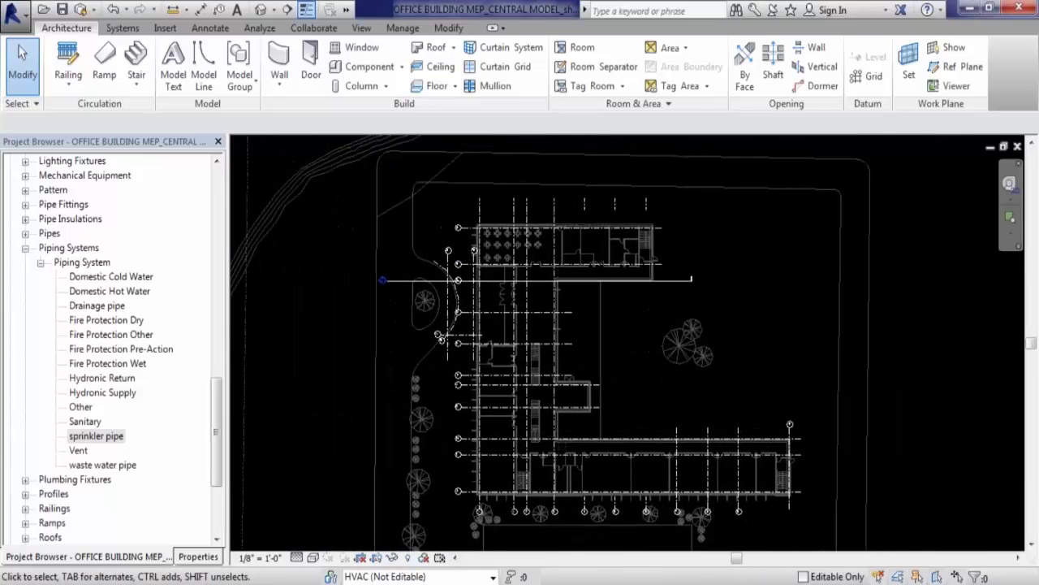
pyautogui.scroll(-1, 611, 341)
pyautogui.scroll(2, 642, 382)
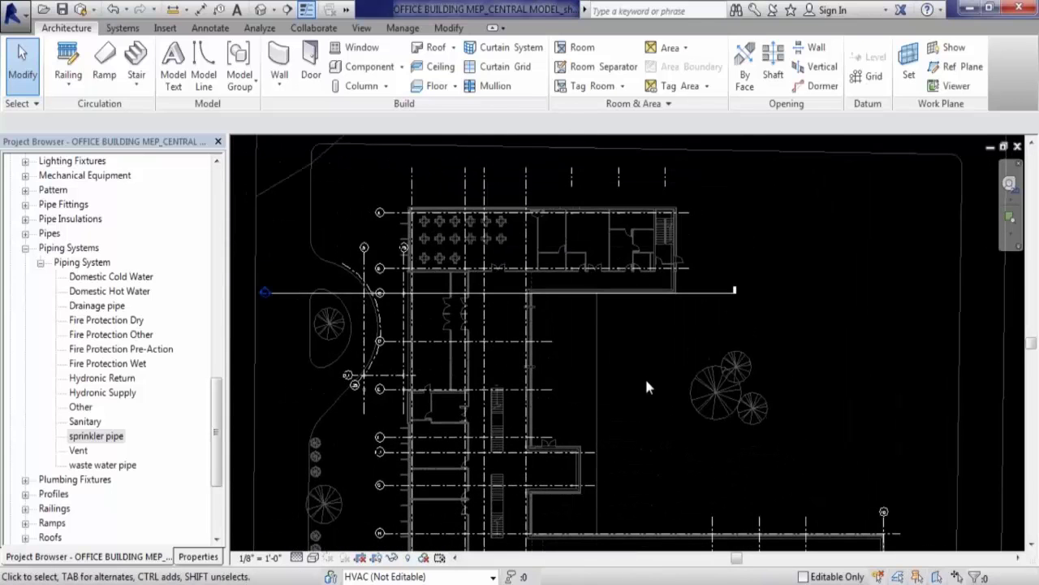
pyautogui.scroll(-2, 647, 387)
pyautogui.scroll(1, 641, 380)
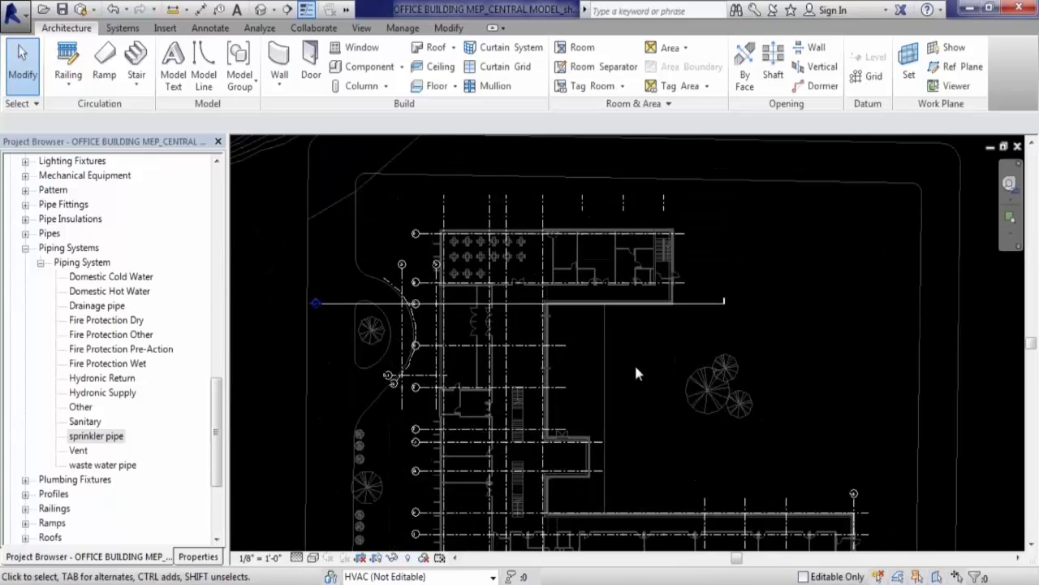
pyautogui.scroll(1, 639, 370)
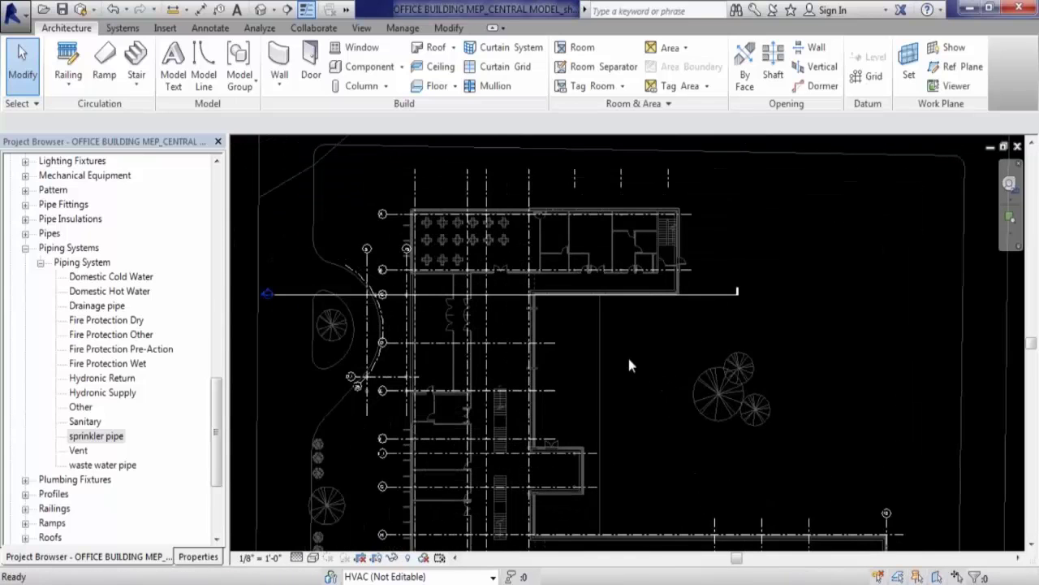
pyautogui.scroll(1, 607, 331)
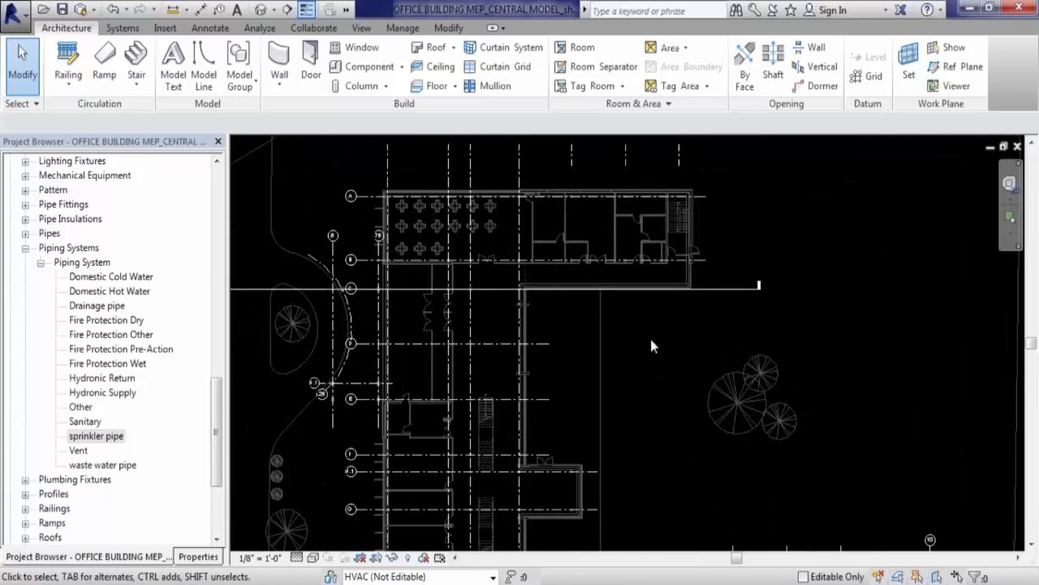
pyautogui.scroll(-1, 651, 340)
pyautogui.moveTo(687, 364); pyautogui.dragTo(660, 319, button='middle')
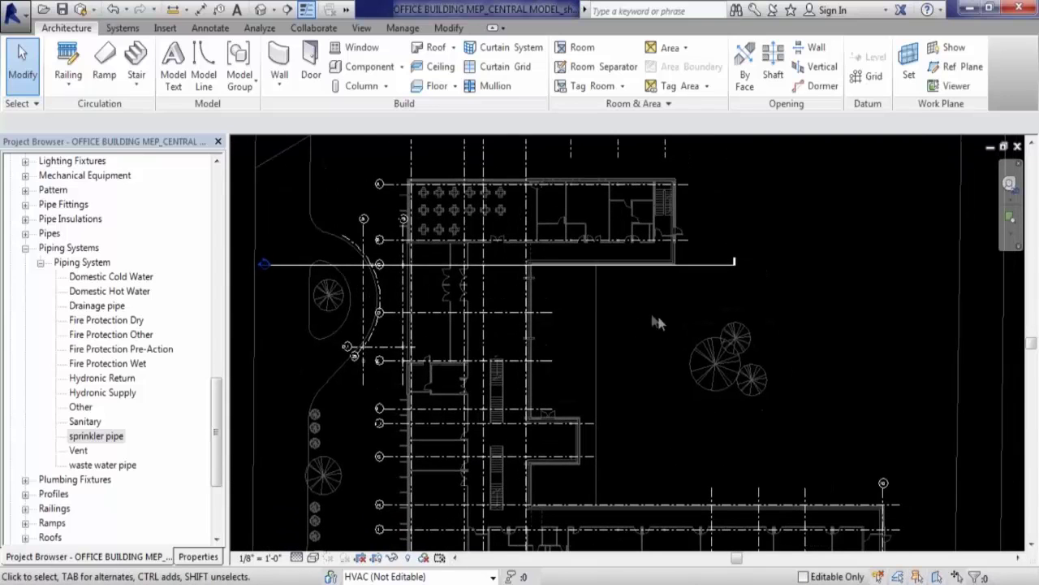
pyautogui.scroll(-2, 658, 322)
pyautogui.scroll(2, 614, 299)
pyautogui.scroll(1, 660, 307)
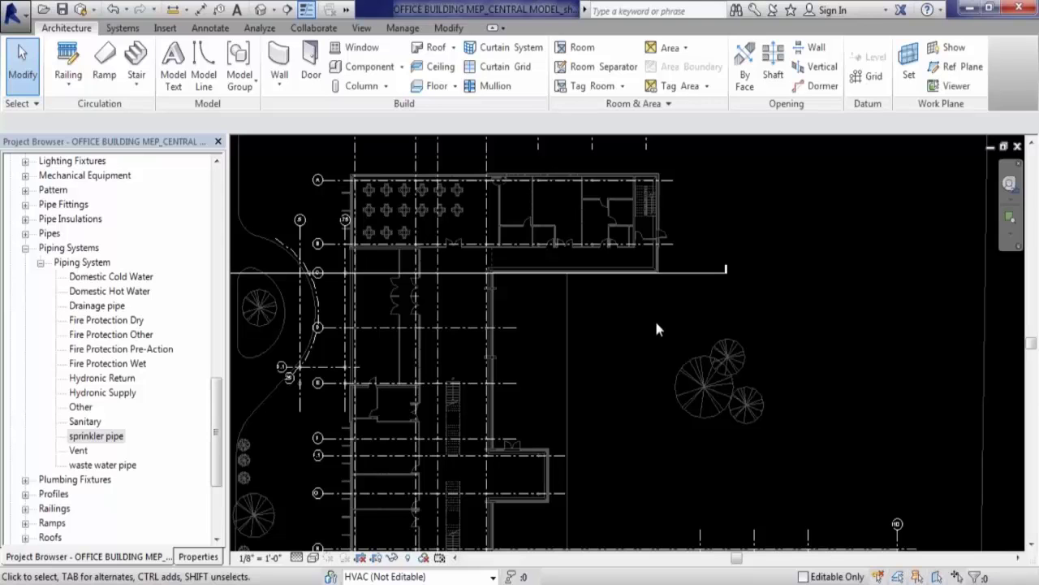
pyautogui.scroll(-2, 657, 329)
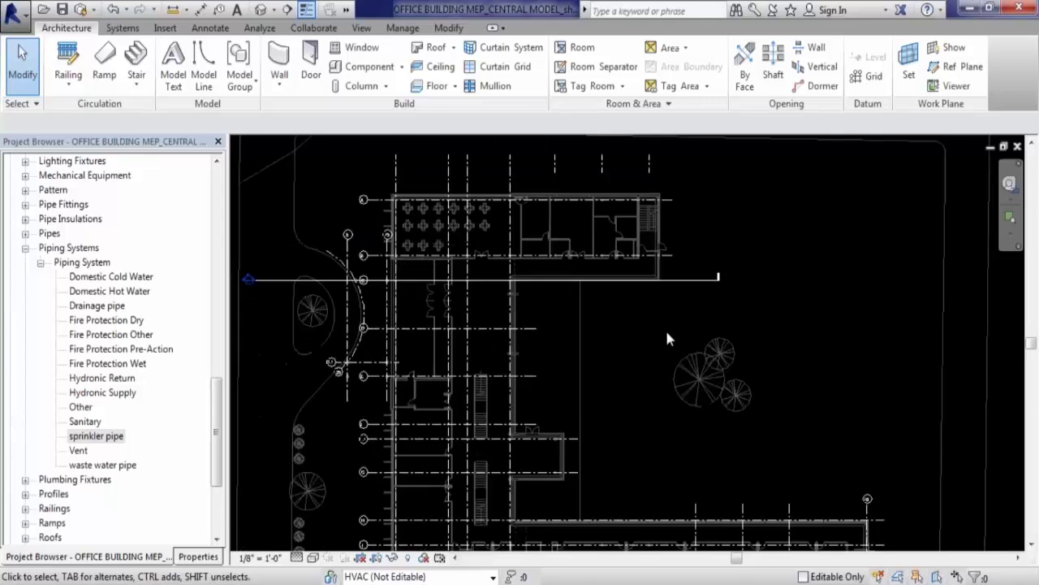
pyautogui.moveTo(665, 333); pyautogui.dragTo(625, 335, button='middle')
pyautogui.scroll(-2, 624, 321)
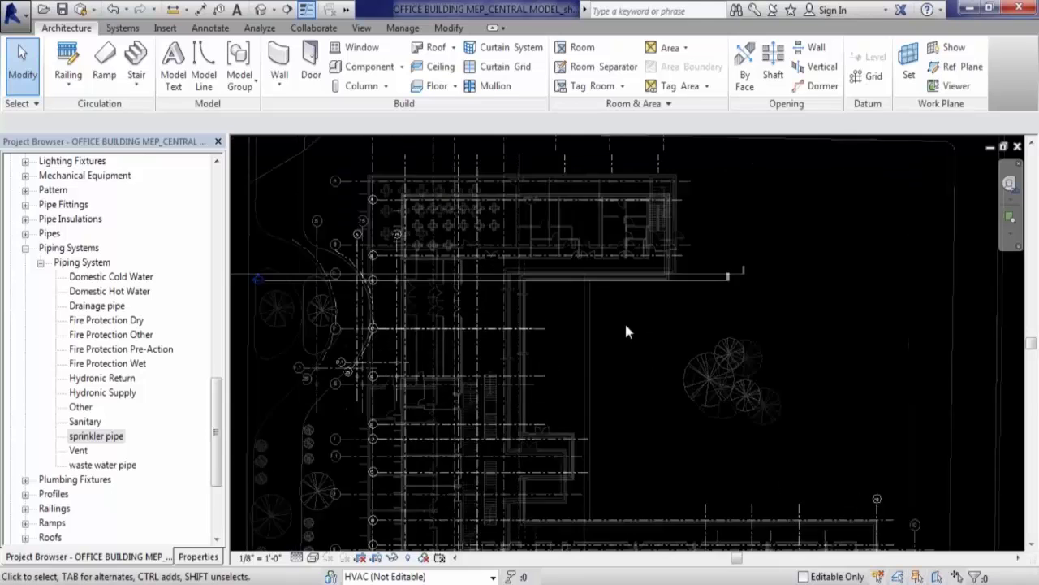
pyautogui.scroll(2, 625, 321)
pyautogui.scroll(1, 638, 338)
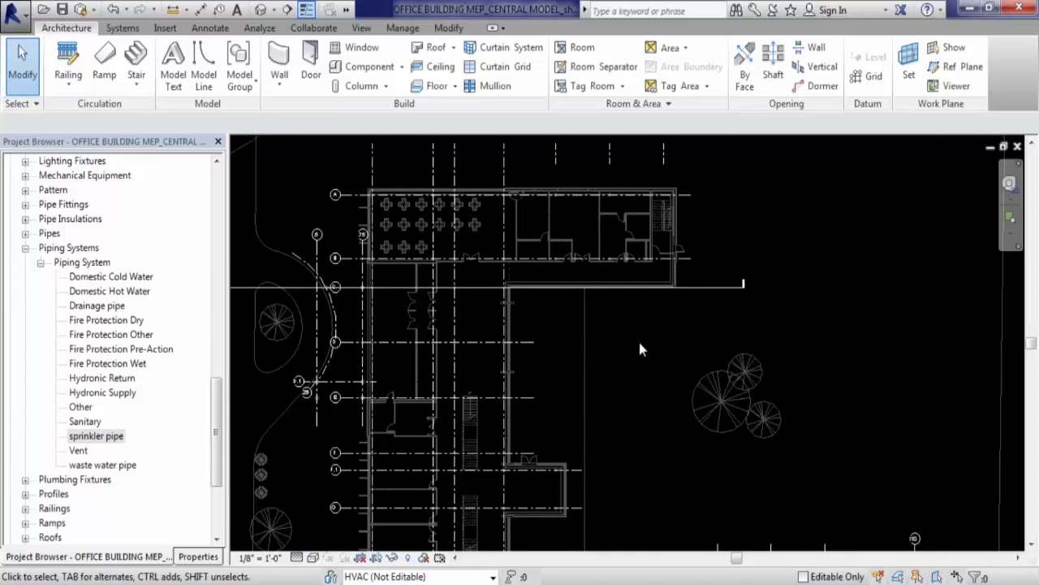
pyautogui.scroll(-2, 640, 349)
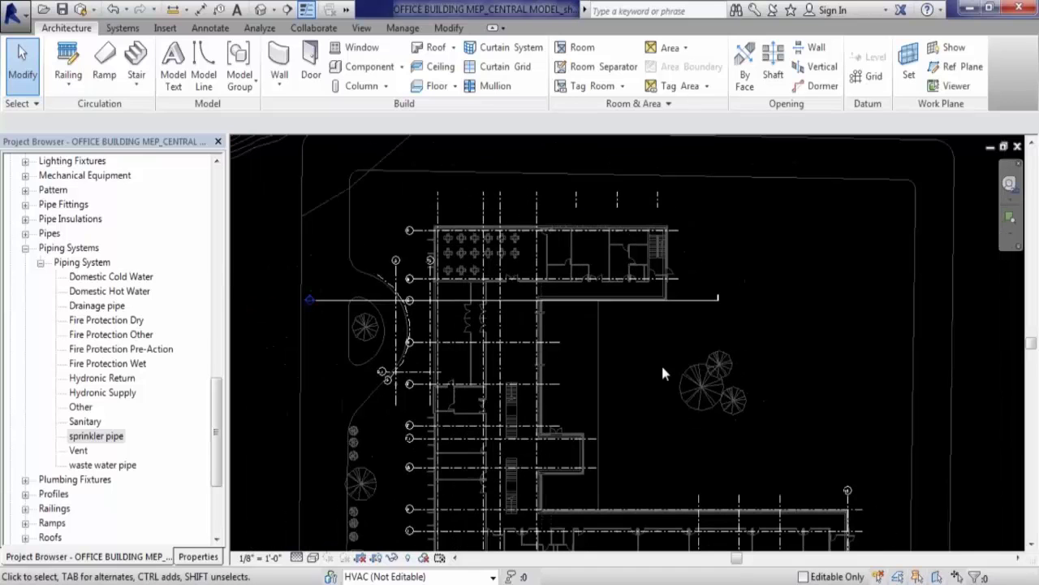
pyautogui.scroll(1, 662, 366)
pyautogui.scroll(1, 648, 342)
pyautogui.scroll(1, 649, 342)
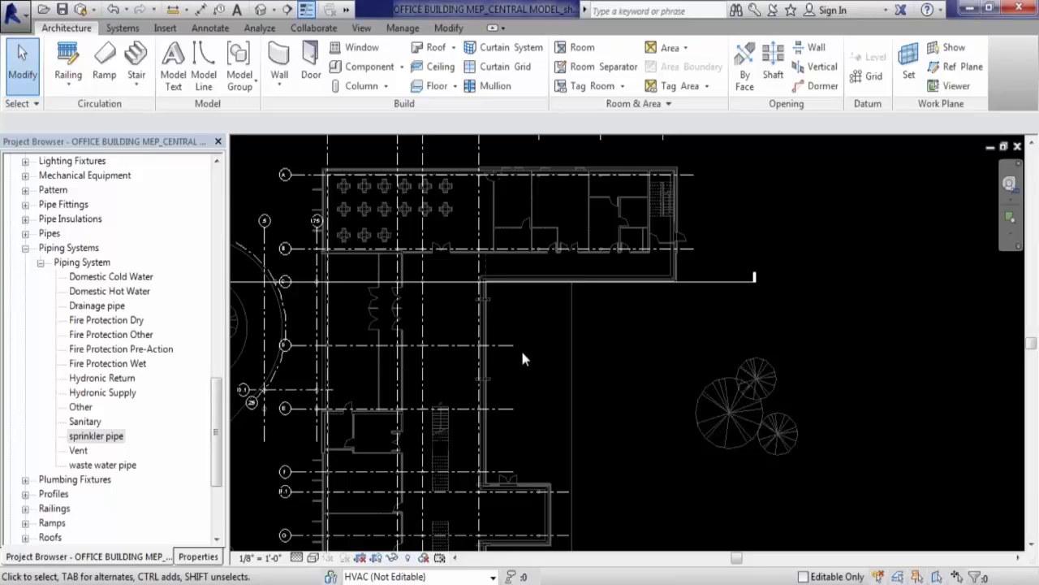
# - Select Domestic Cold Water under Piping System and open its context menu
pyautogui.click(120, 278)
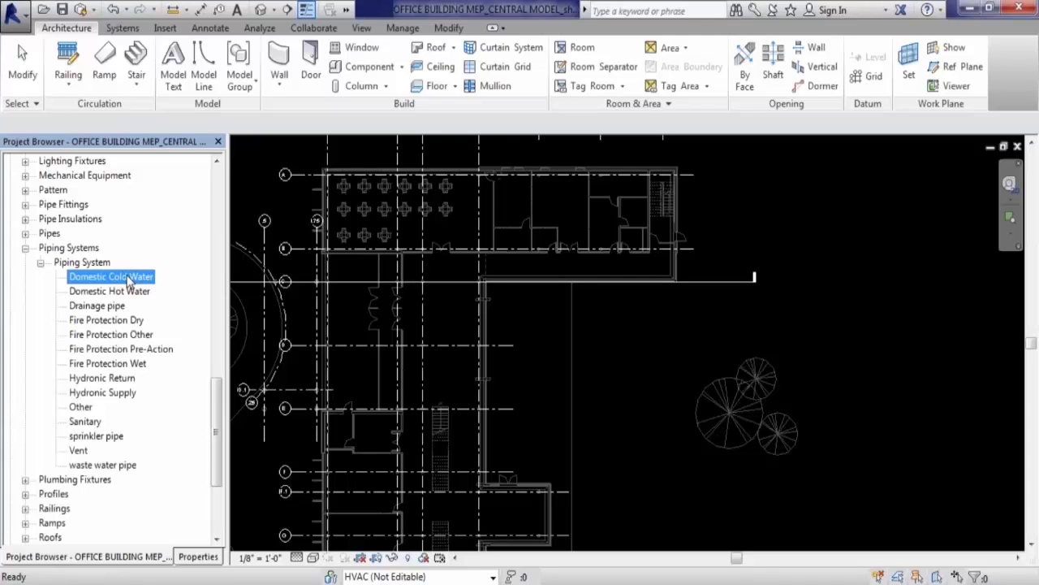
pyautogui.rightClick(129, 280)
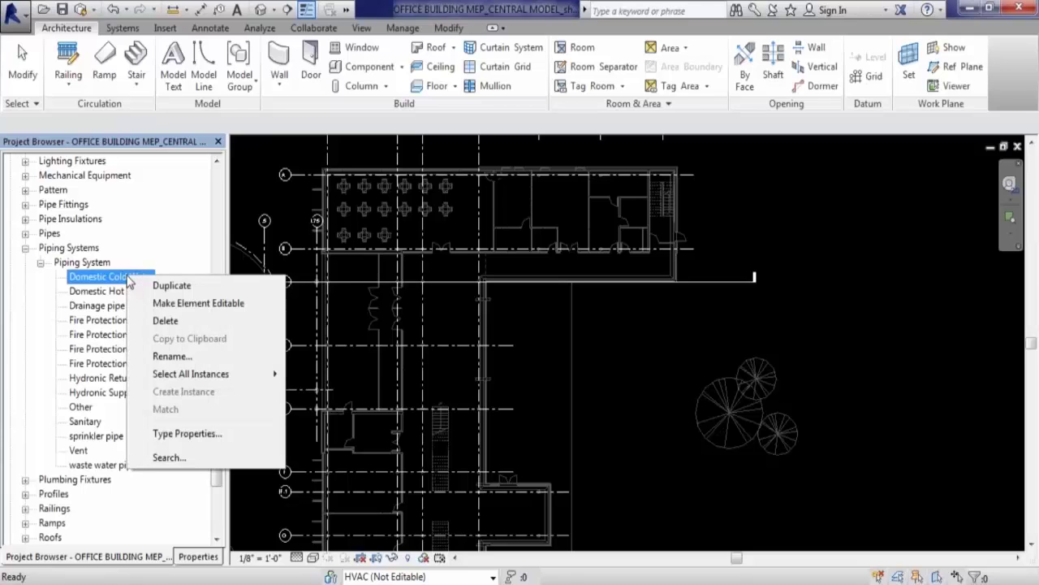
# - Open the Domestic Cold Water type properties and close them without changes
pyautogui.click(607, 330)
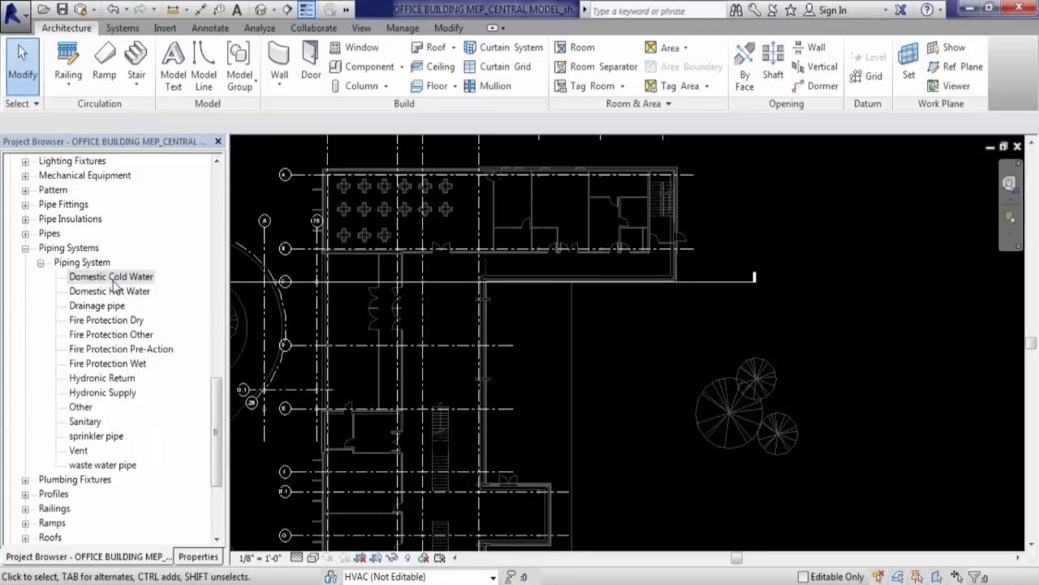
pyautogui.doubleClick(127, 281)
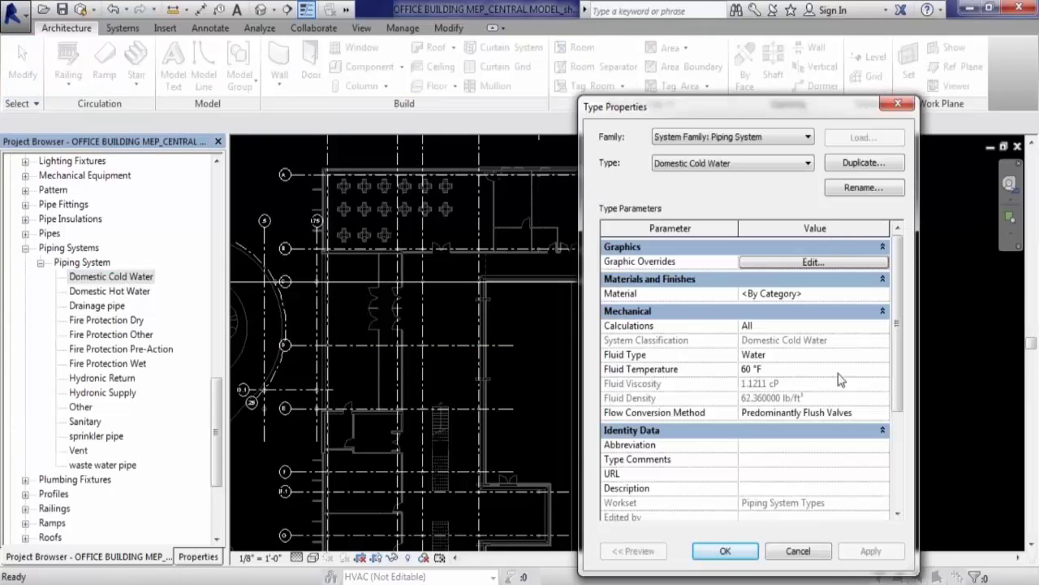
pyautogui.click(804, 552)
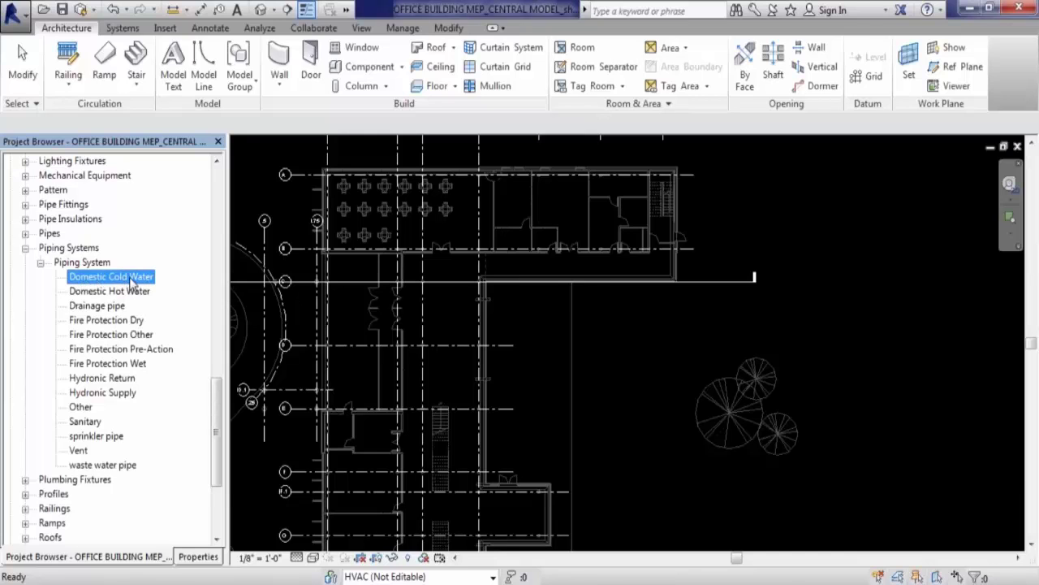
# - Give the Domestic Cold Water piping system type a Green line colour graphic override
pyautogui.doubleClick(116, 280)
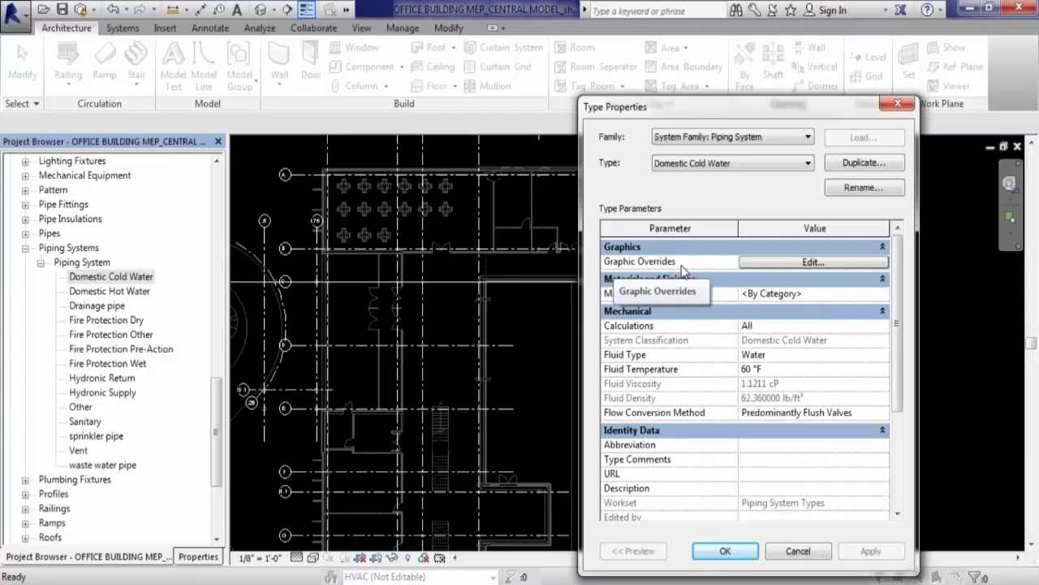
pyautogui.click(812, 262)
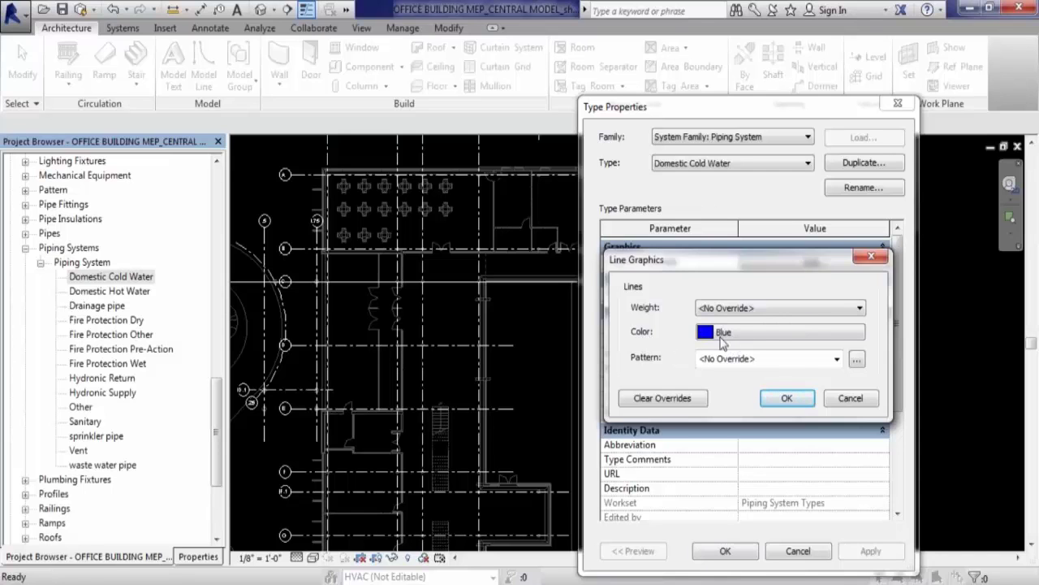
pyautogui.click(777, 337)
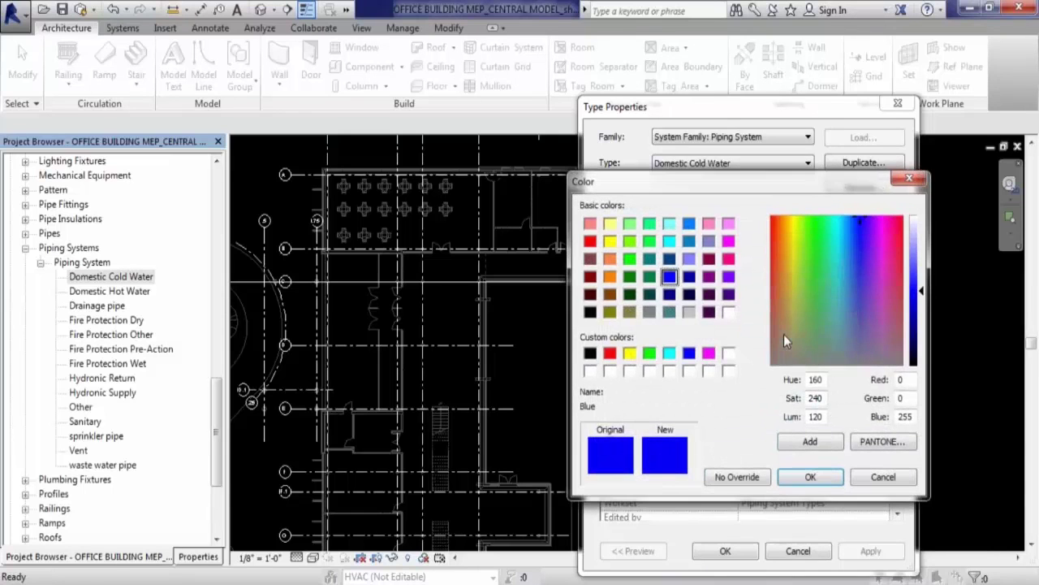
pyautogui.click(650, 355)
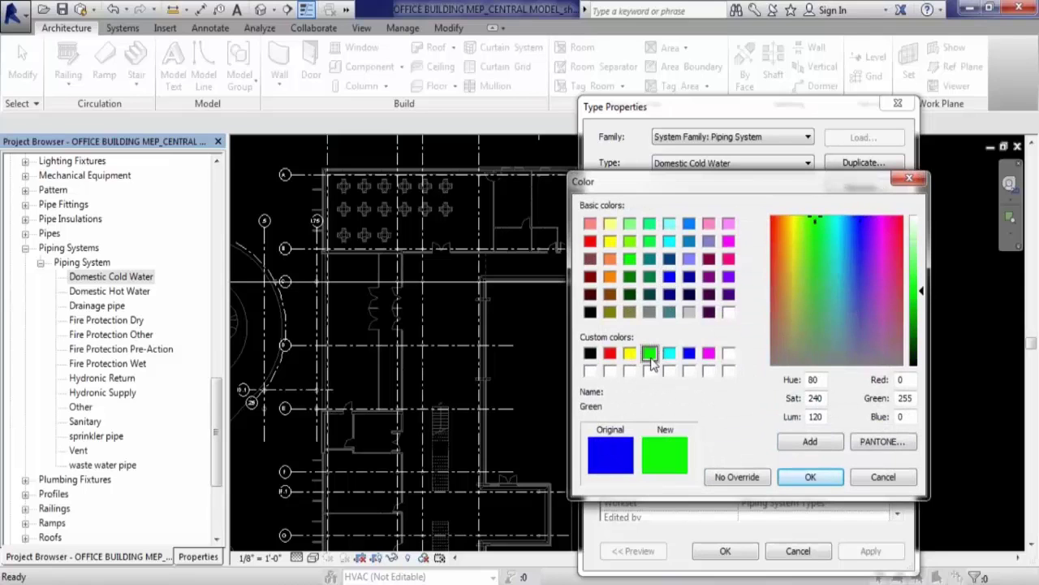
pyautogui.click(811, 479)
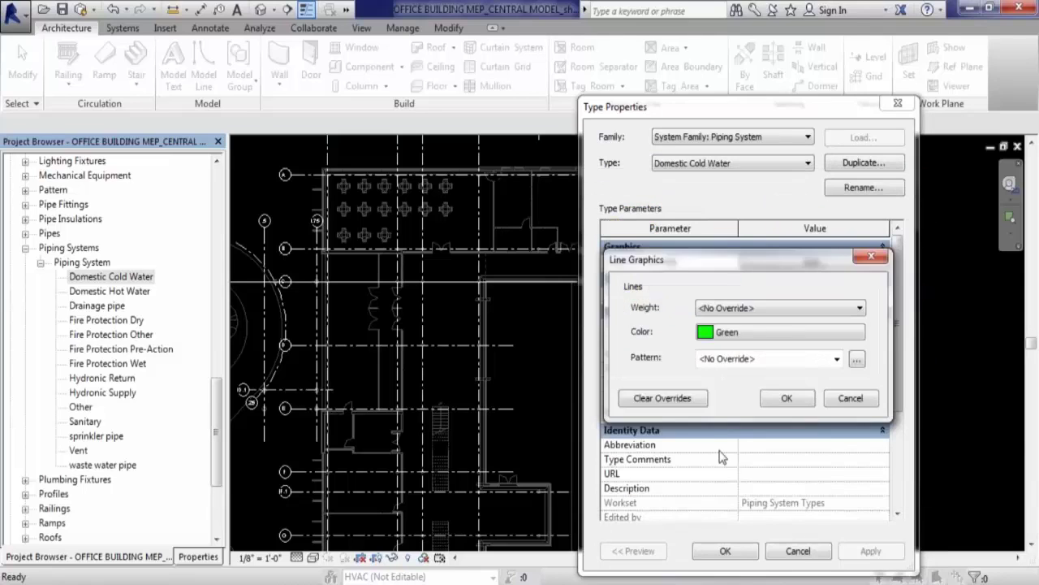
pyautogui.click(781, 403)
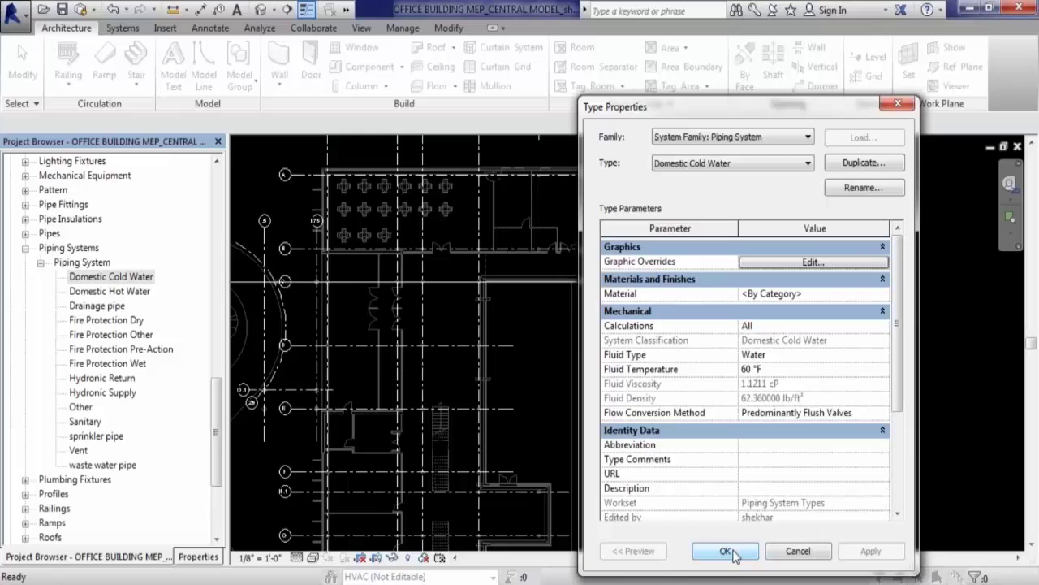
pyautogui.click(735, 553)
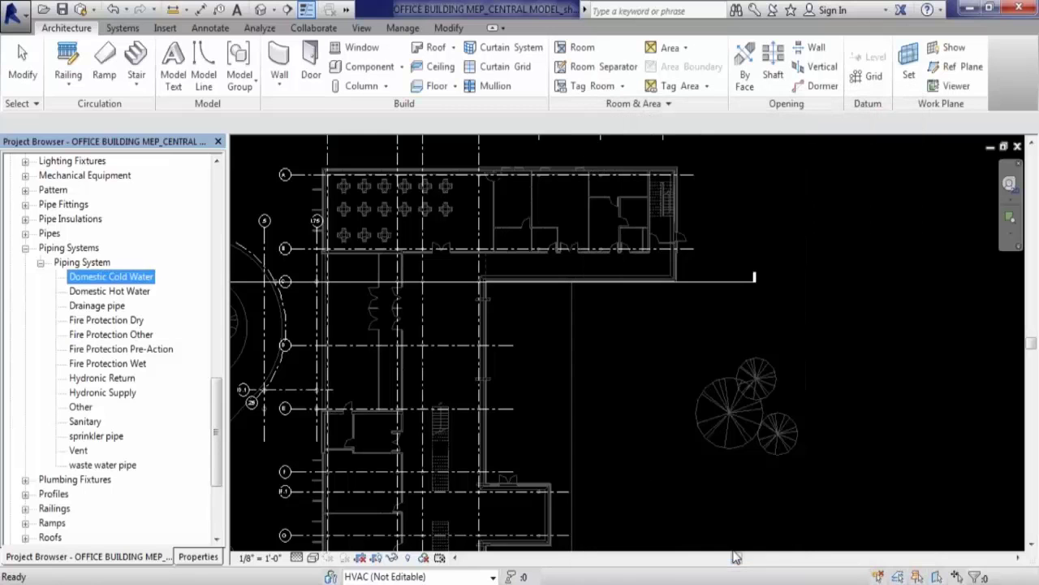
# - Set a Red line colour graphic override on the Domestic Hot Water type properties
pyautogui.click(111, 293)
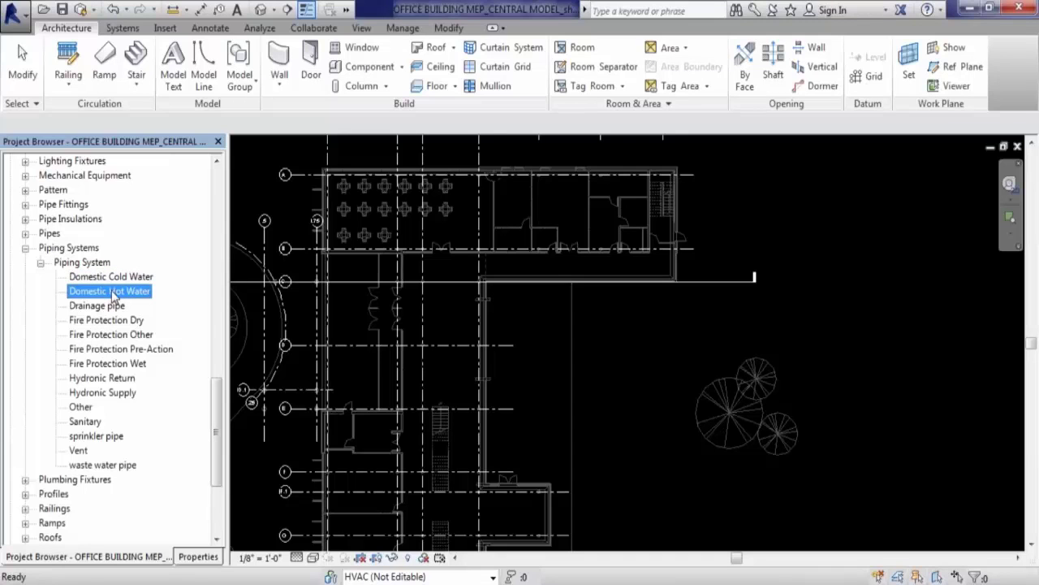
pyautogui.rightClick(112, 291)
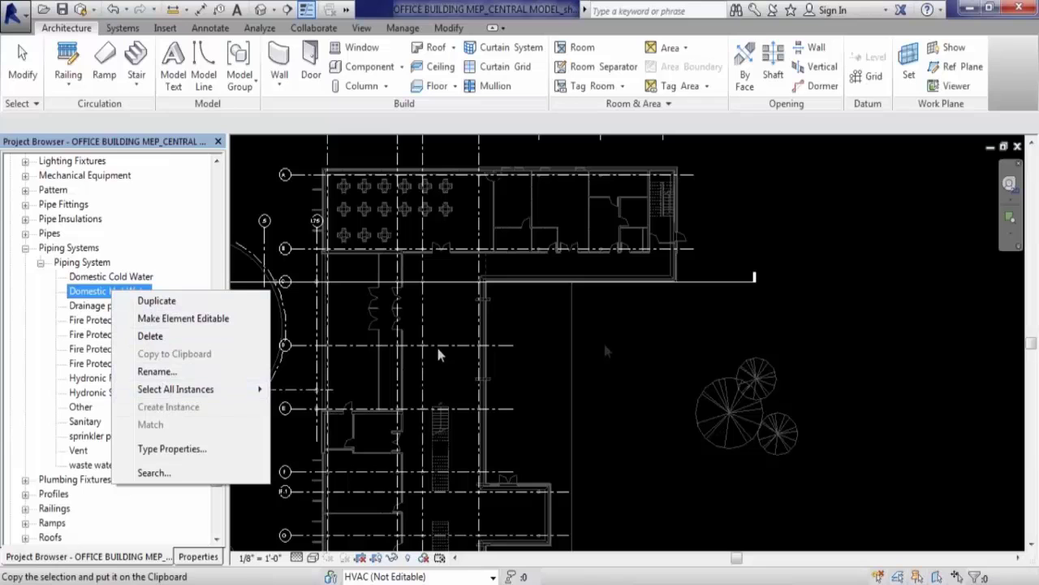
pyautogui.click(682, 336)
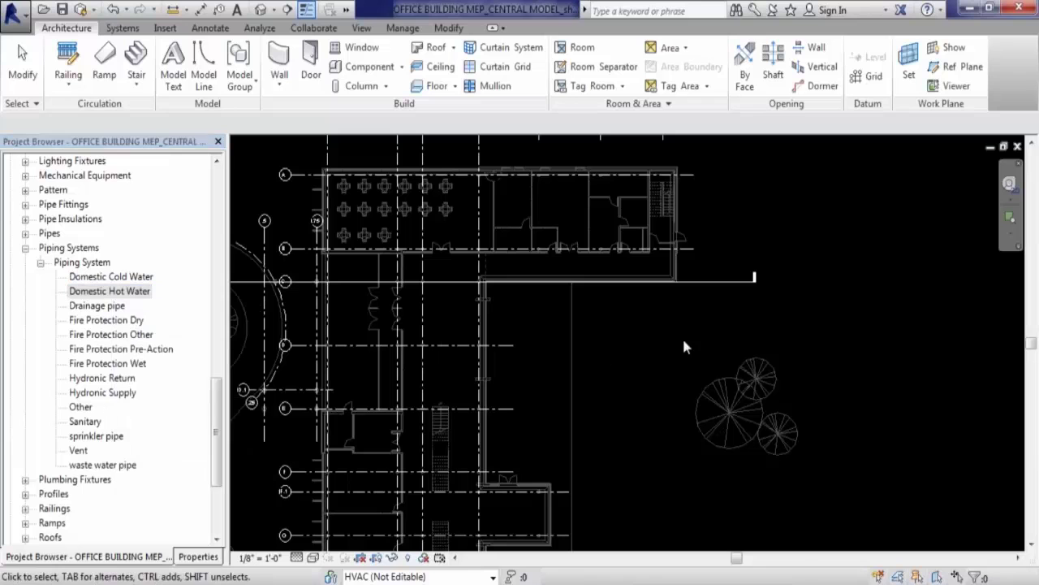
pyautogui.doubleClick(106, 292)
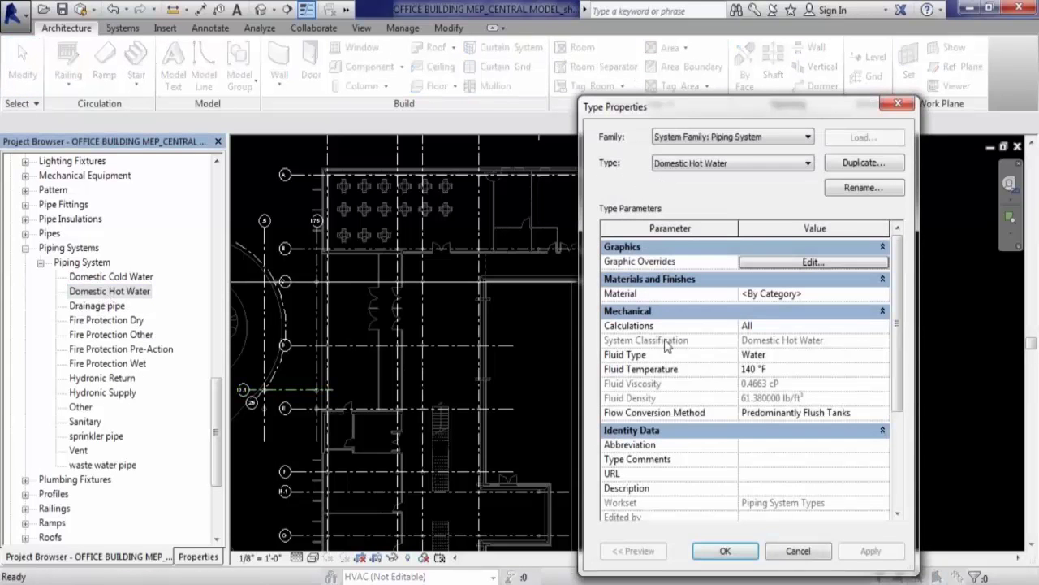
pyautogui.click(830, 264)
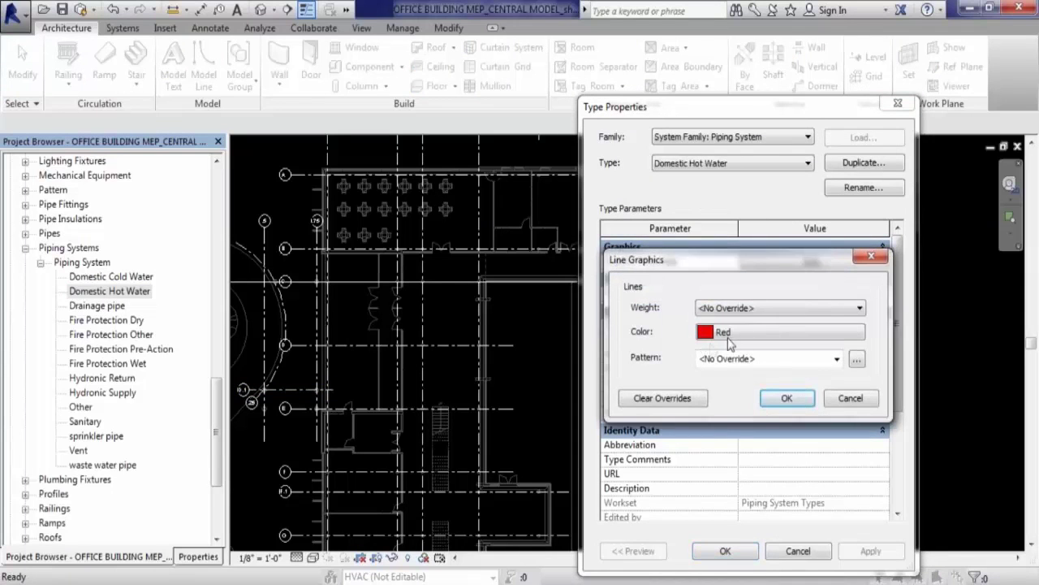
pyautogui.click(787, 398)
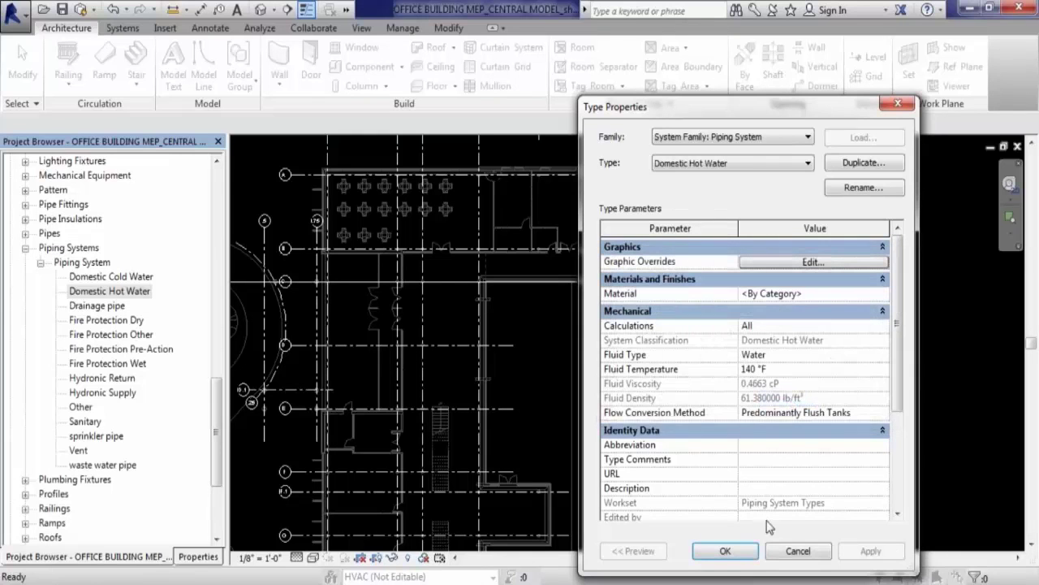
pyautogui.click(725, 551)
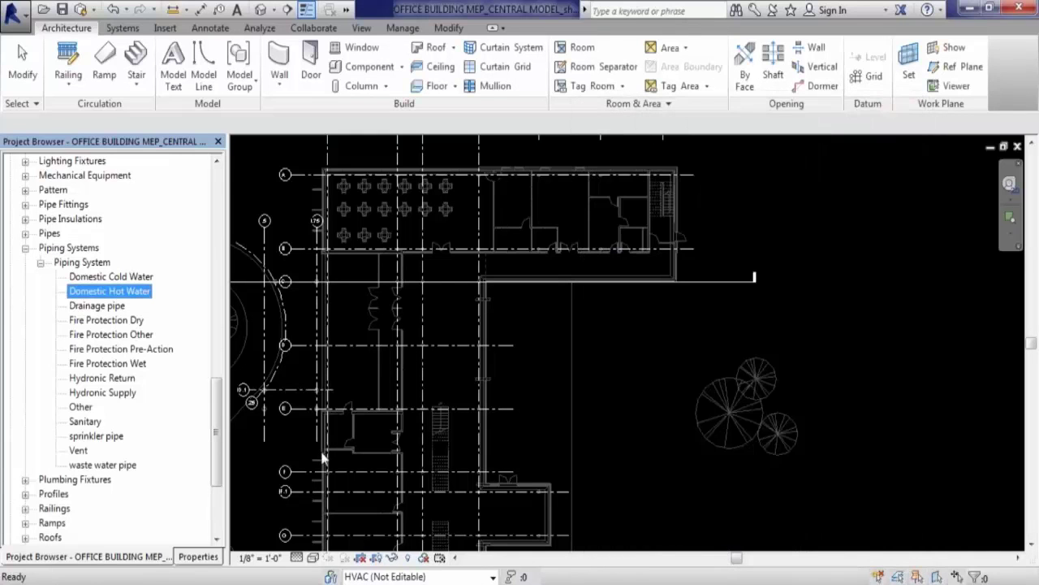
# - Set the Drainage pipe type's graphic override line colour to the Cyan custom swatch
pyautogui.doubleClick(101, 306)
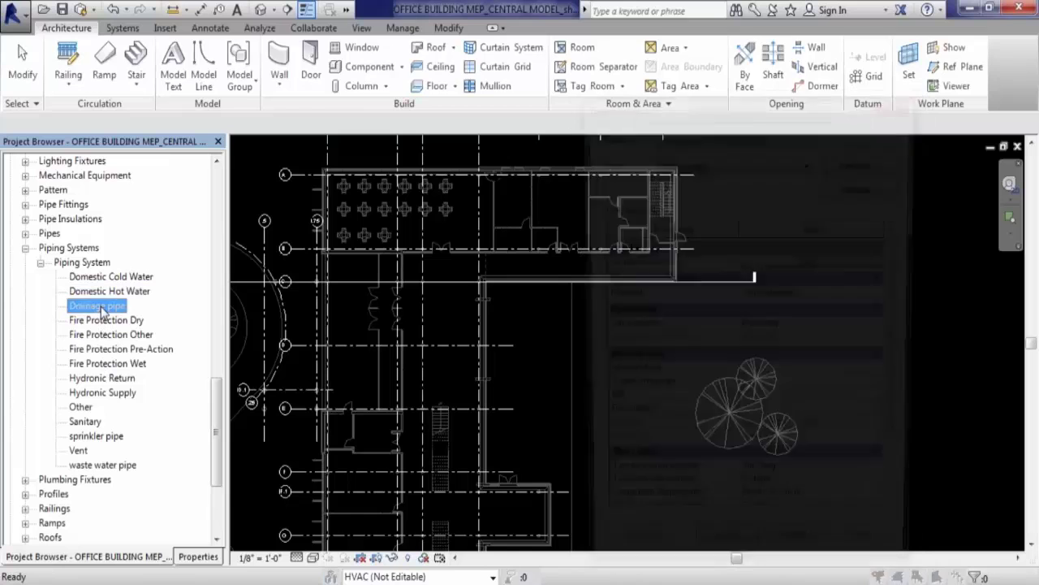
pyautogui.click(800, 261)
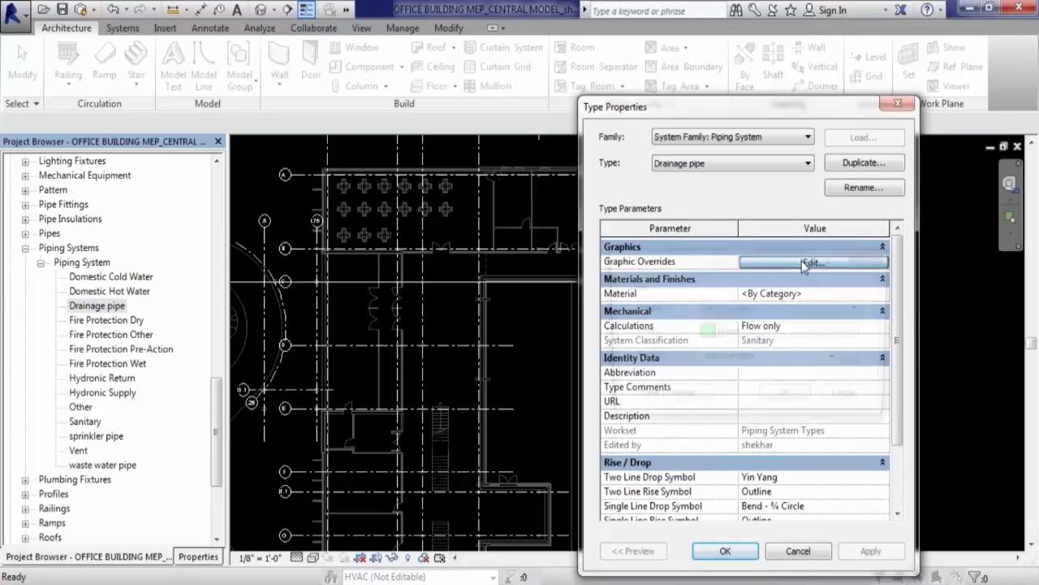
pyautogui.click(796, 333)
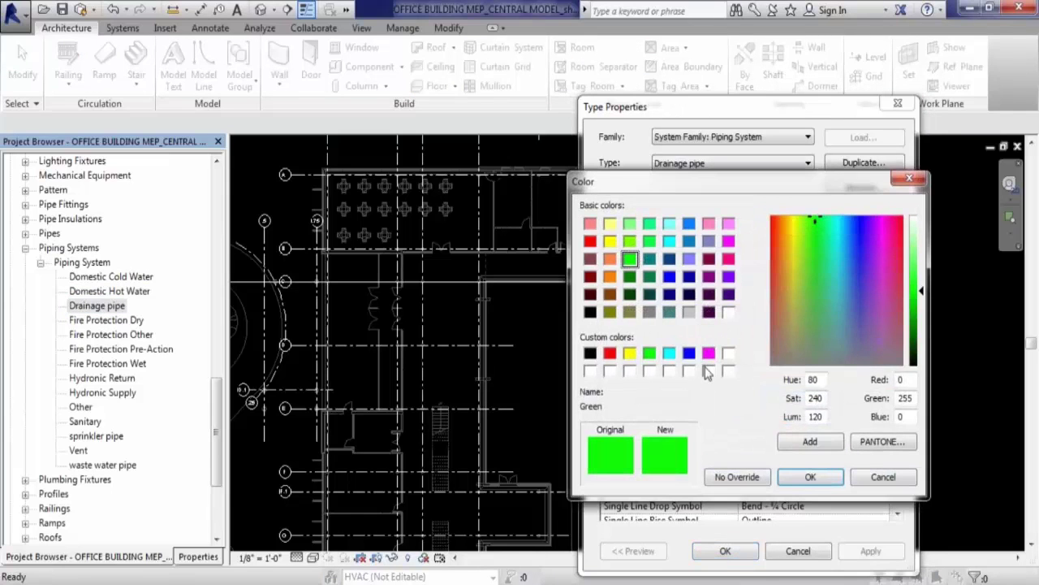
pyautogui.click(670, 354)
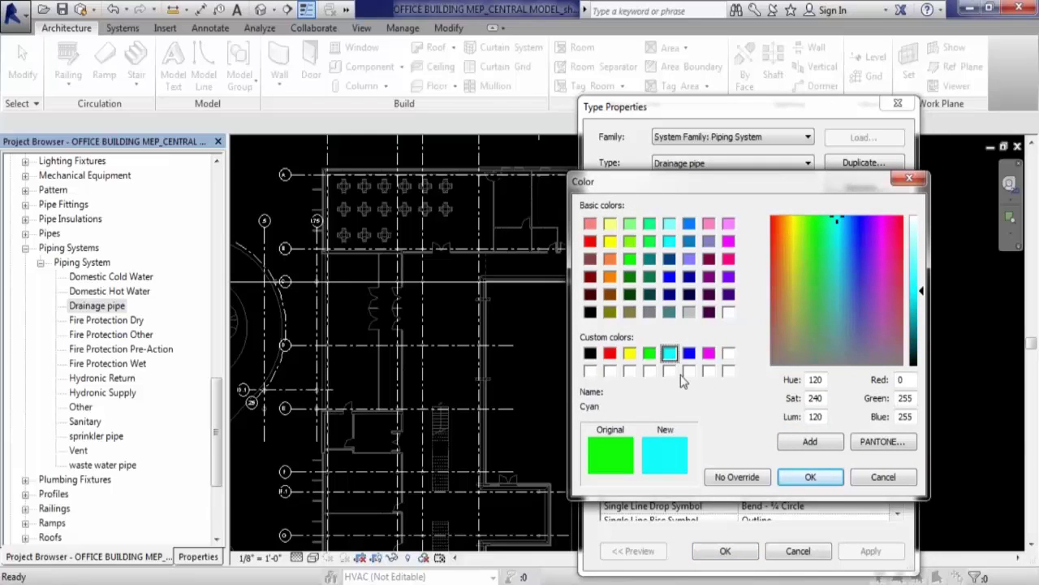
pyautogui.click(812, 478)
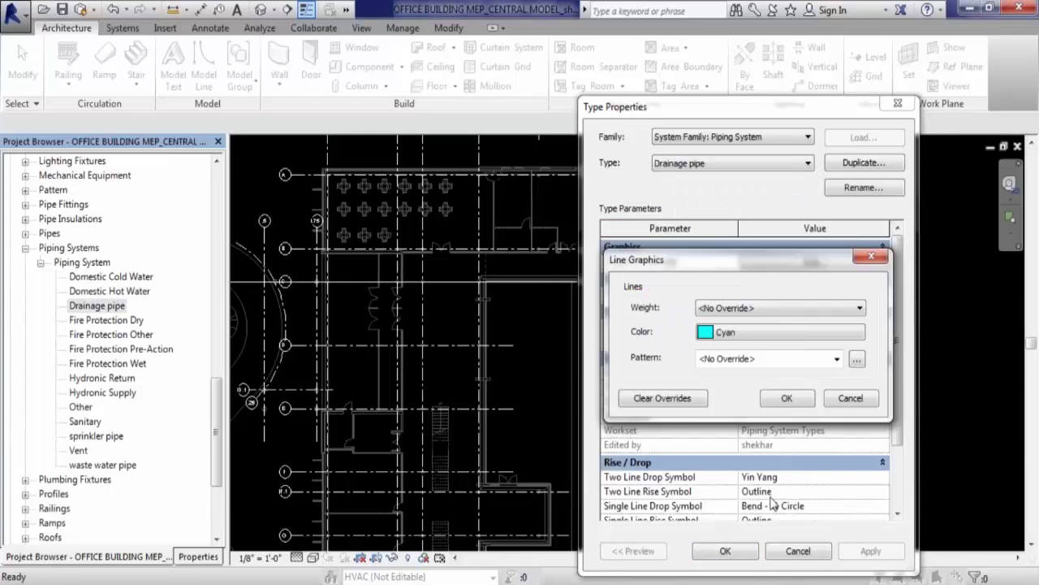
pyautogui.click(791, 401)
pyautogui.click(725, 550)
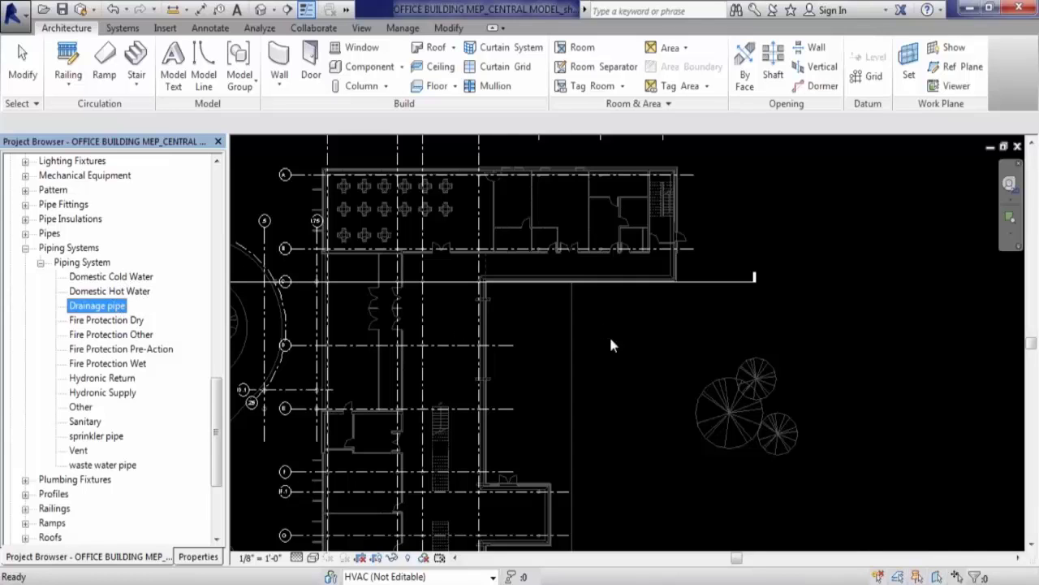
# - Zoom the floor plan to the chair rows between gridlines A and B, then select Domestic Cold Water
pyautogui.scroll(-5, 625, 346)
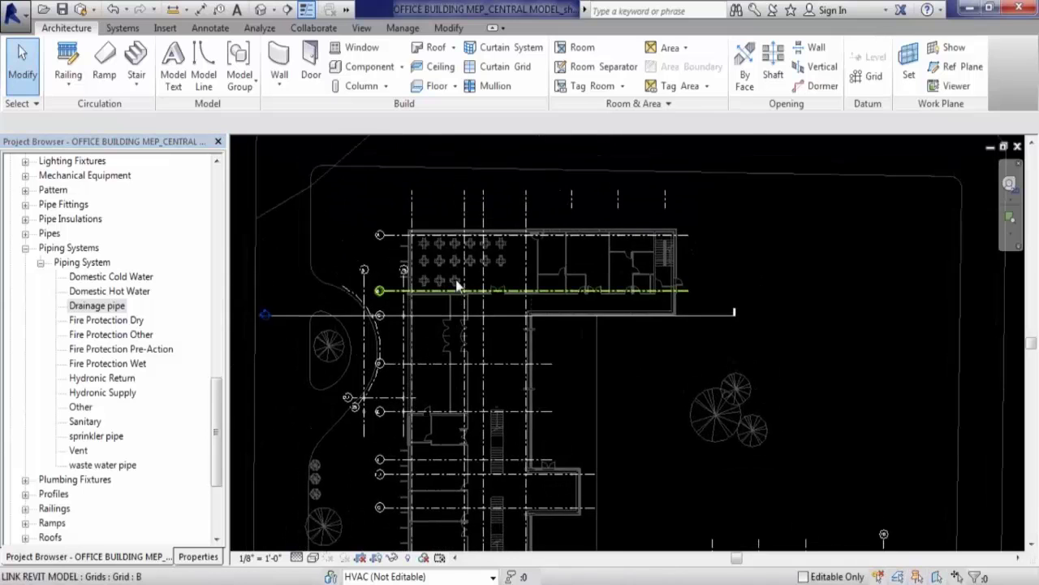
pyautogui.scroll(3, 456, 280)
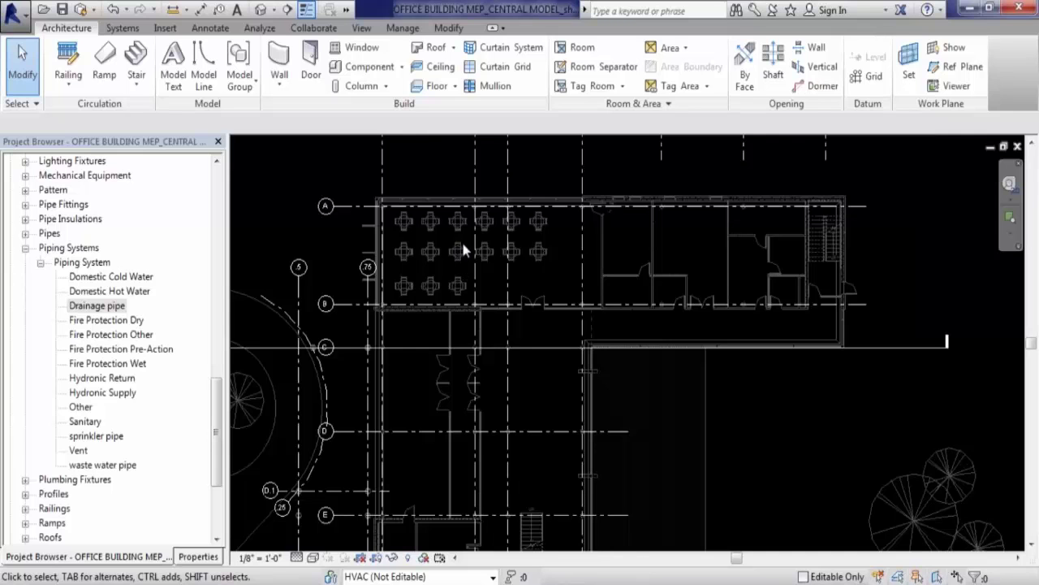
pyautogui.moveTo(461, 263); pyautogui.dragTo(481, 263, button='middle')
pyautogui.scroll(2, 483, 243)
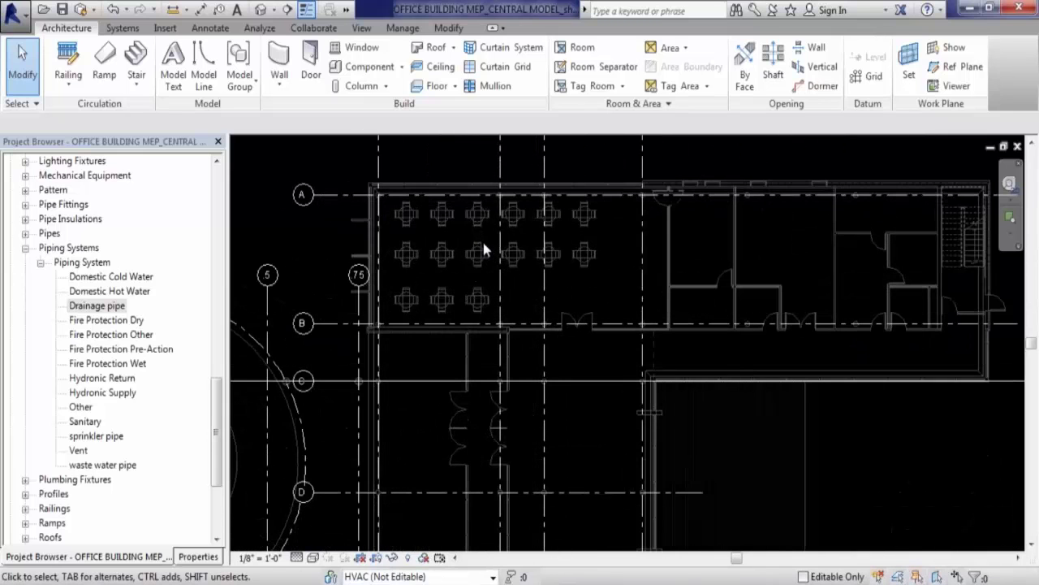
pyautogui.scroll(-2, 483, 243)
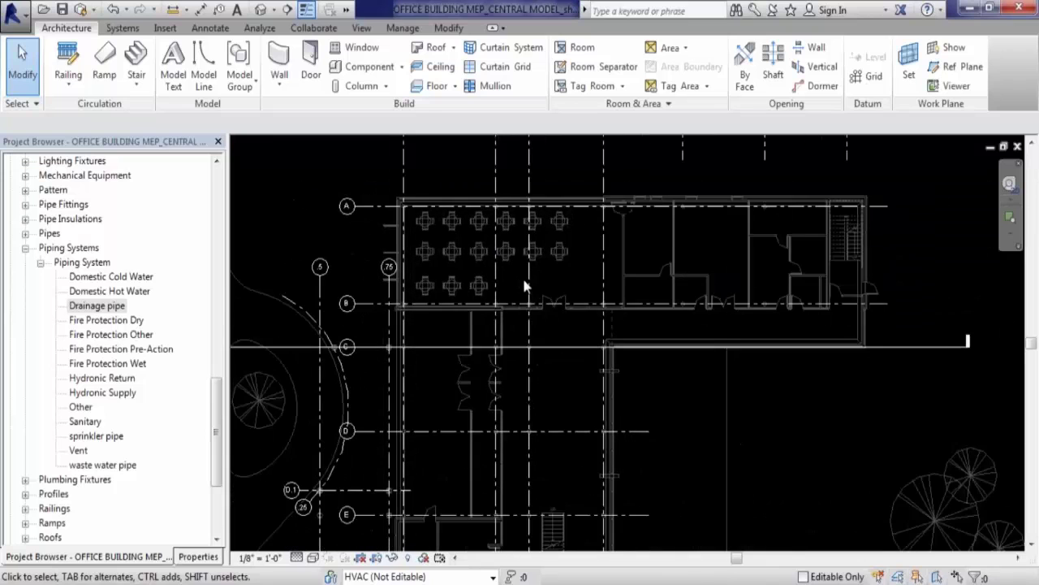
pyautogui.scroll(2, 447, 228)
pyautogui.scroll(1, 449, 237)
pyautogui.scroll(1, 479, 249)
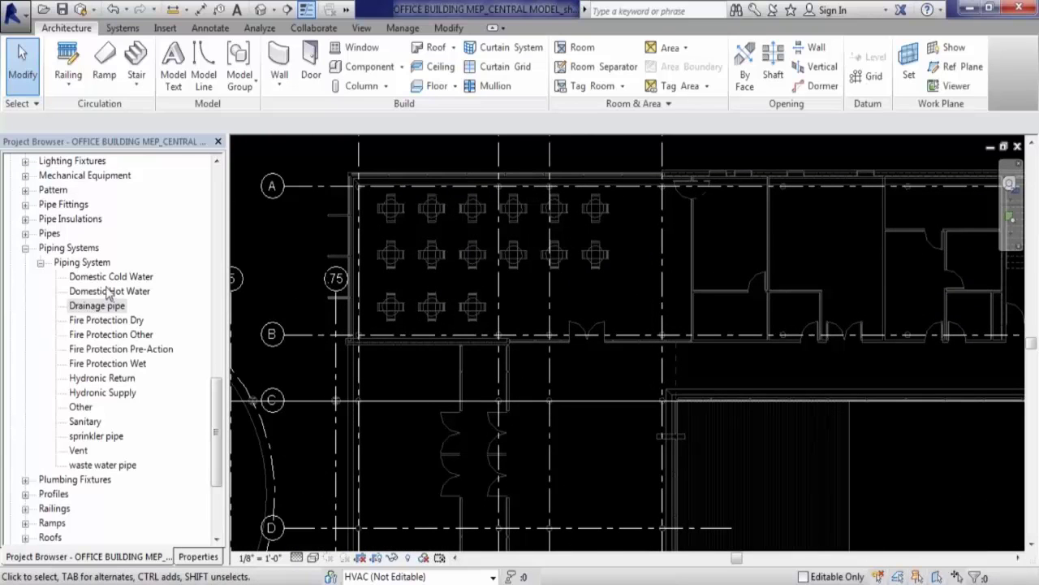
pyautogui.click(145, 278)
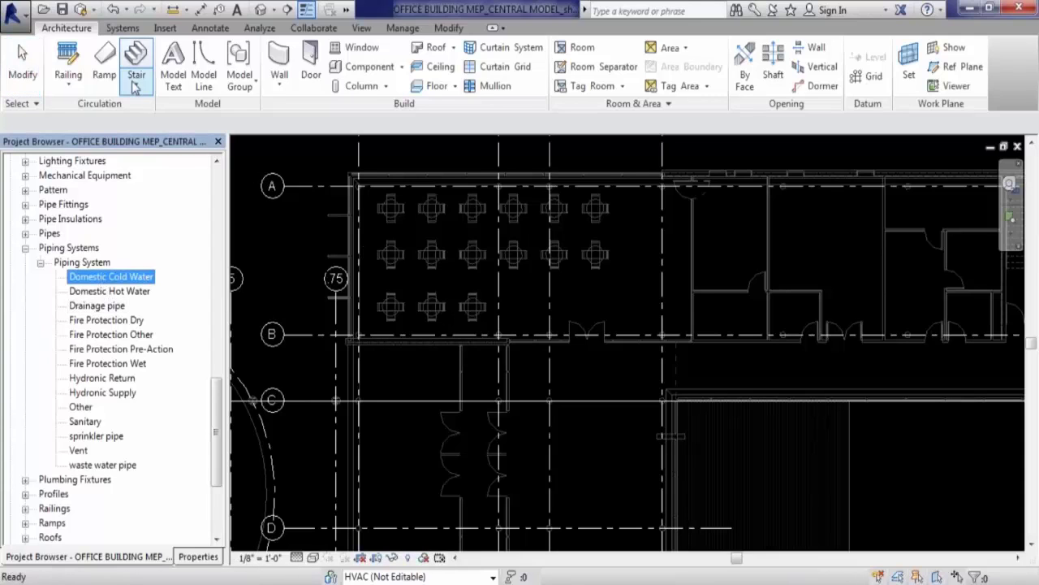
# - Start a new pipe from the Systems tab and set its System Type to Domestic Cold Water
pyautogui.click(122, 28)
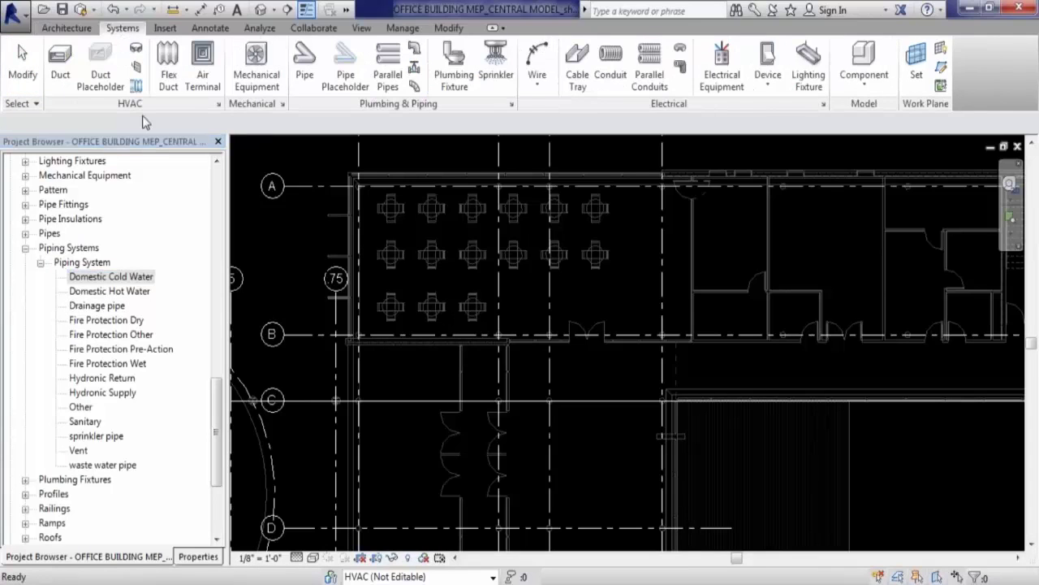
pyautogui.click(304, 77)
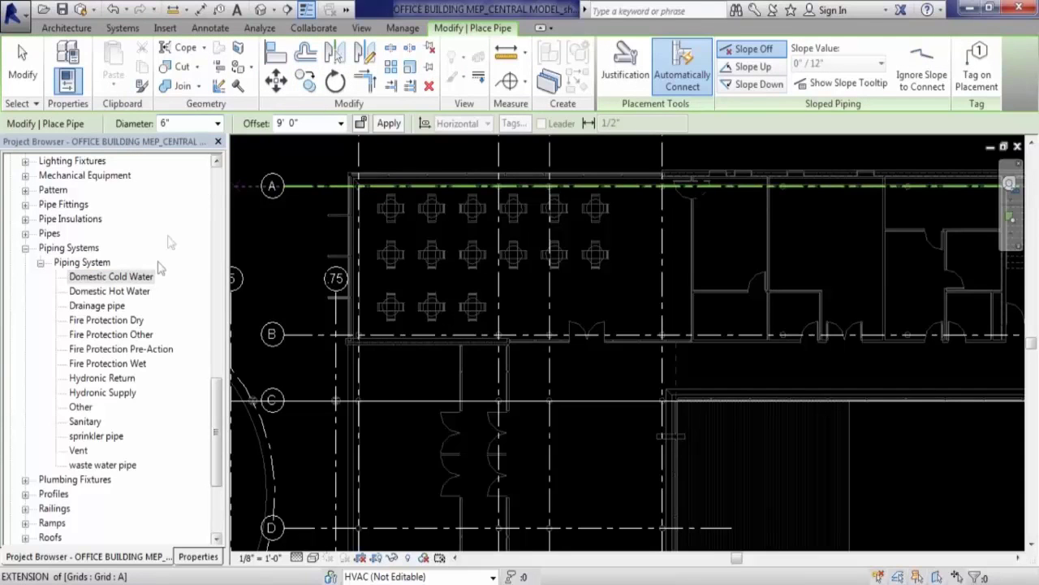
pyautogui.click(199, 556)
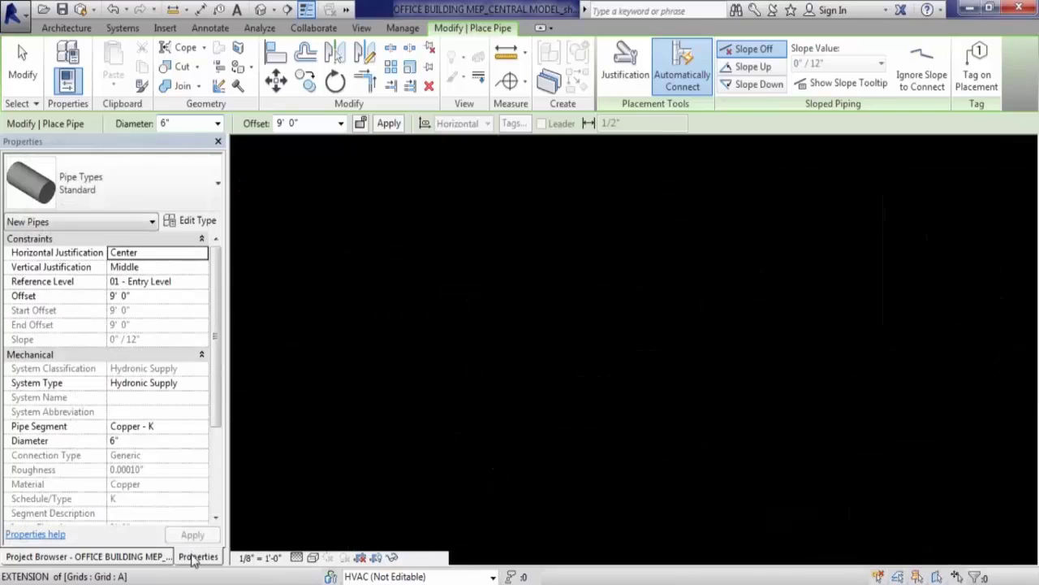
pyautogui.click(190, 383)
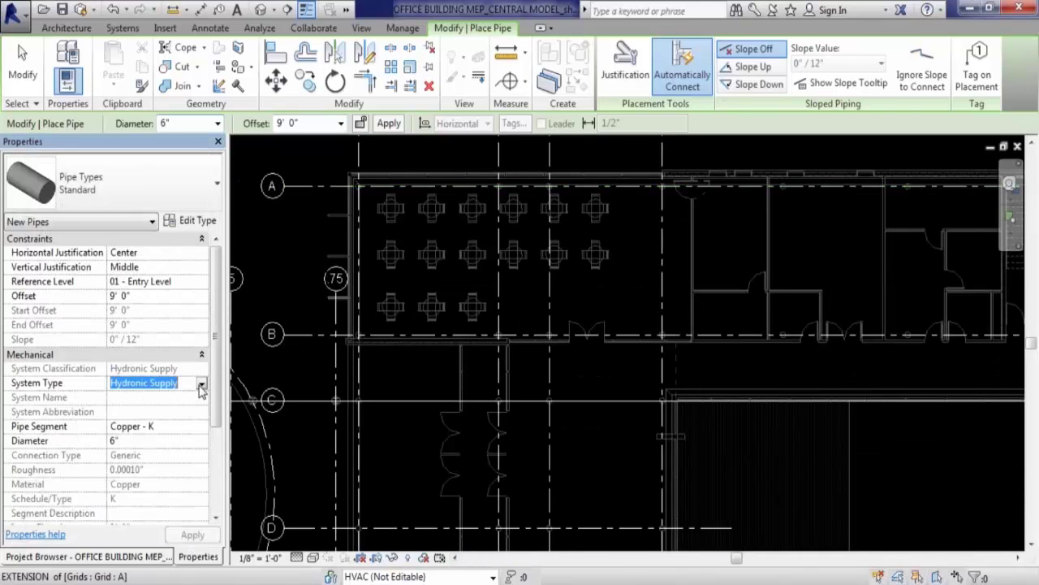
pyautogui.click(202, 384)
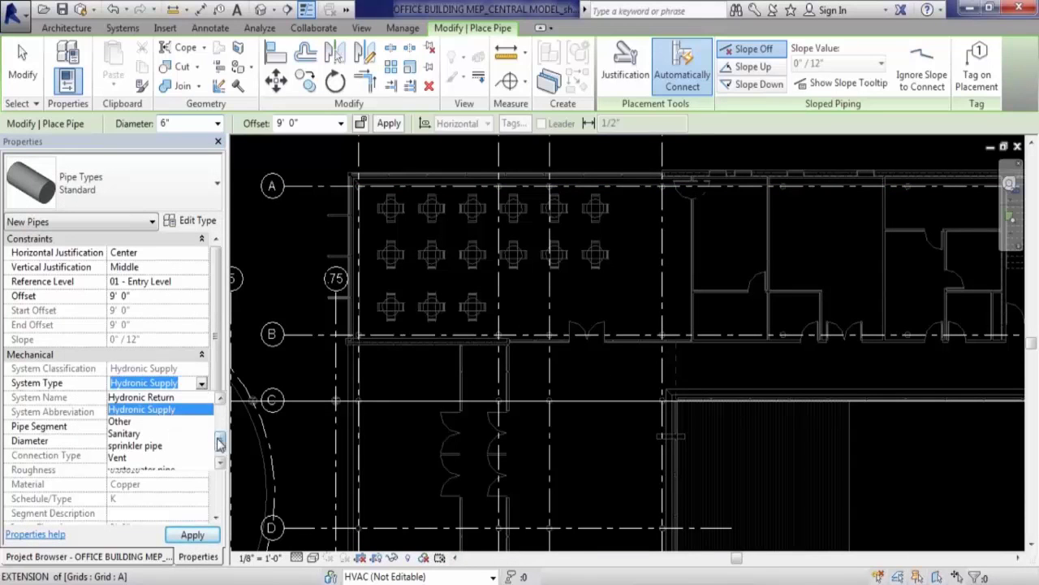
pyautogui.moveTo(219, 440); pyautogui.dragTo(219, 410)
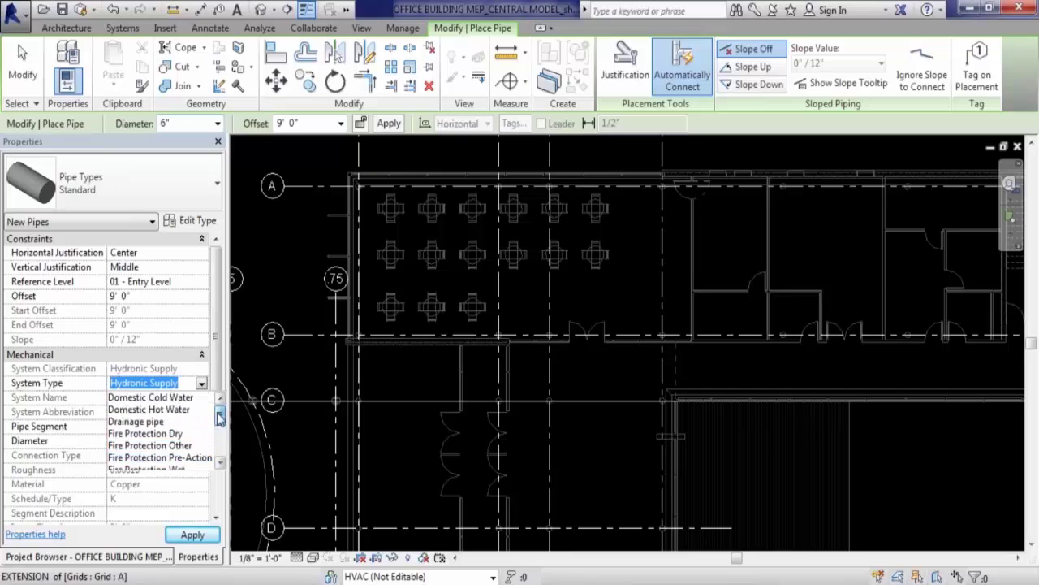
pyautogui.click(160, 399)
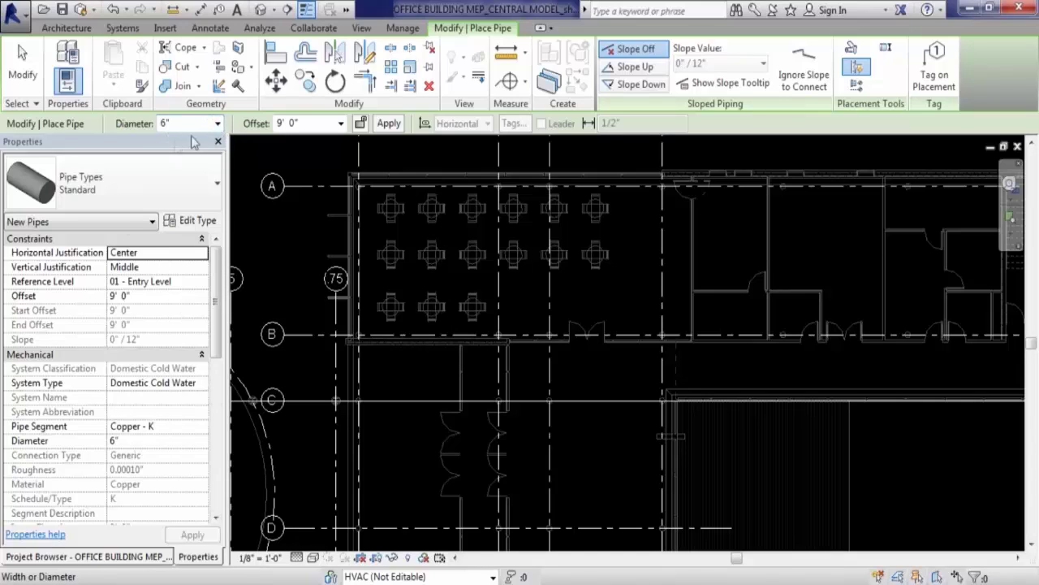
# - Change the pipe diameter from 6" to 2" in the options bar
pyautogui.click(217, 126)
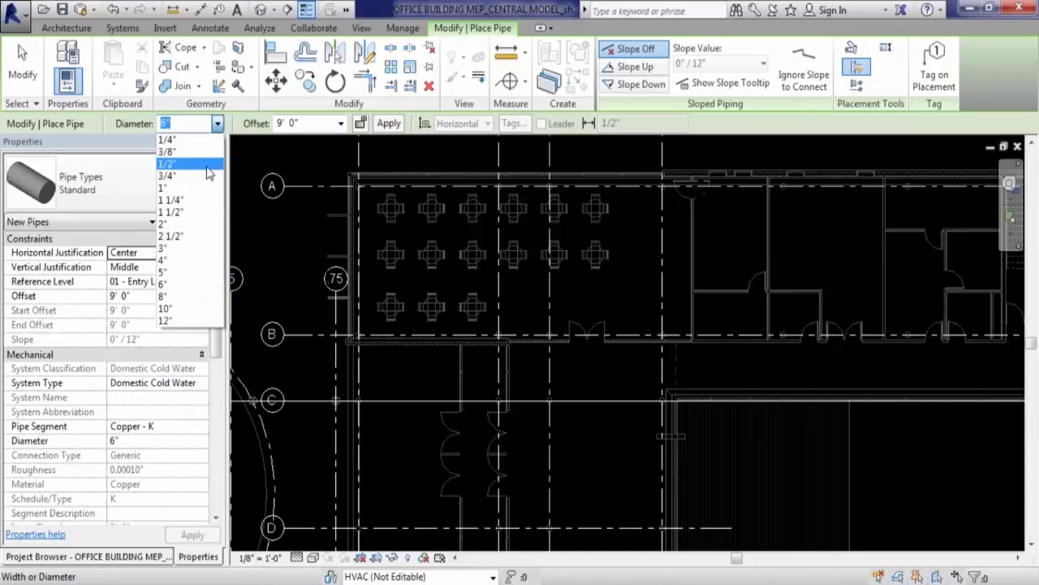
pyautogui.click(187, 224)
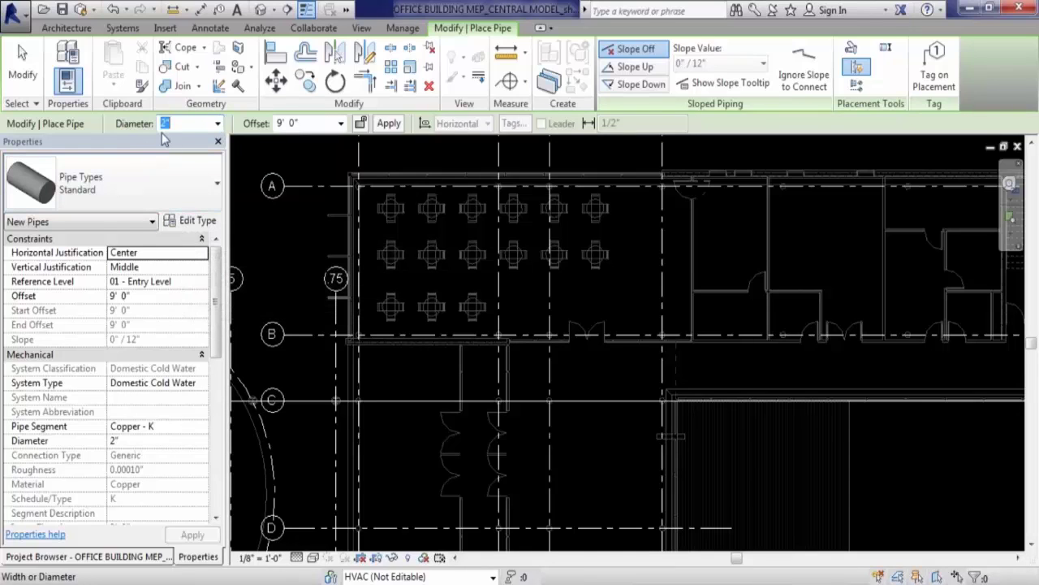